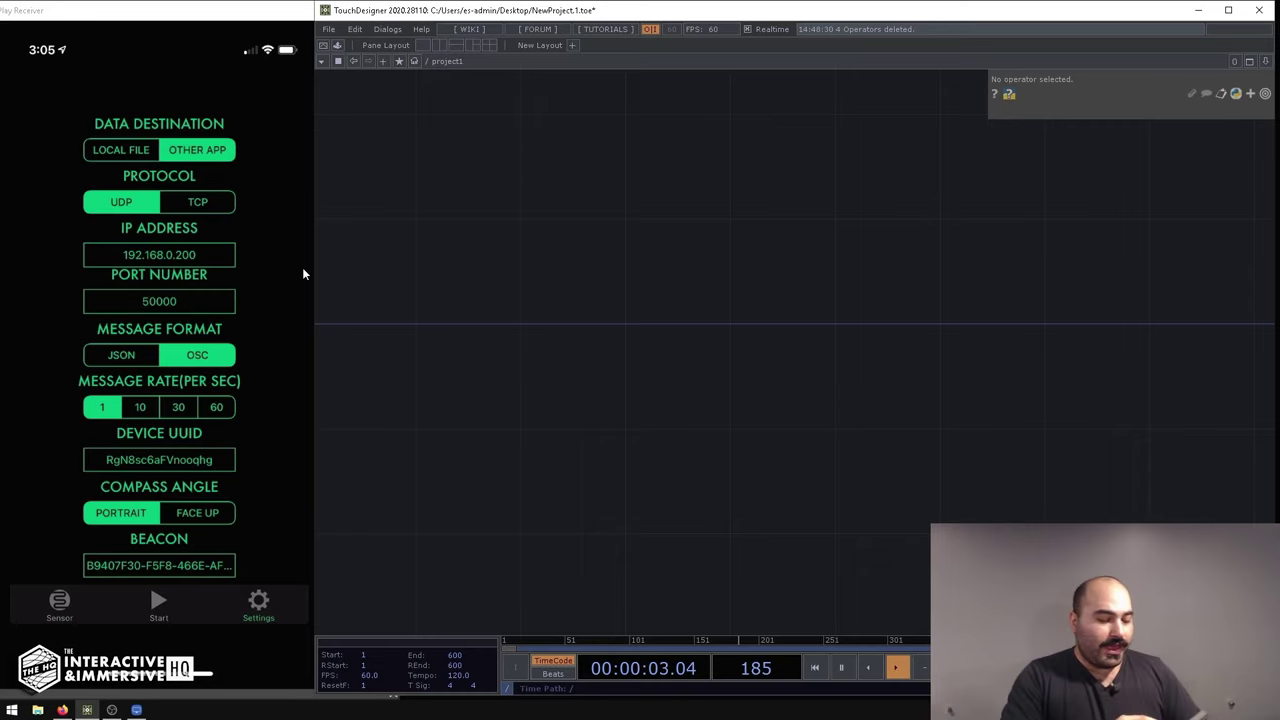
# Step: Open Windows Settings' Network & Internet Status page and scroll toward 'View your network properties'
pyautogui.click(159, 254)
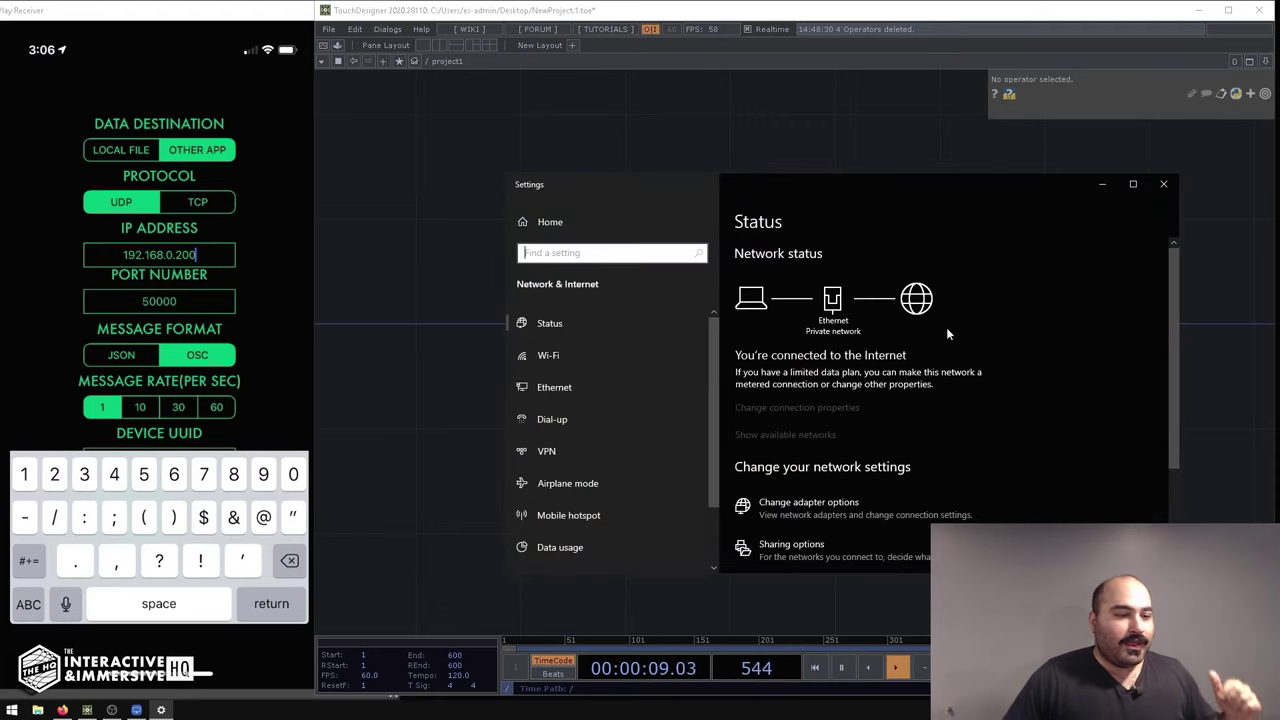
pyautogui.scroll(-3, 946, 327)
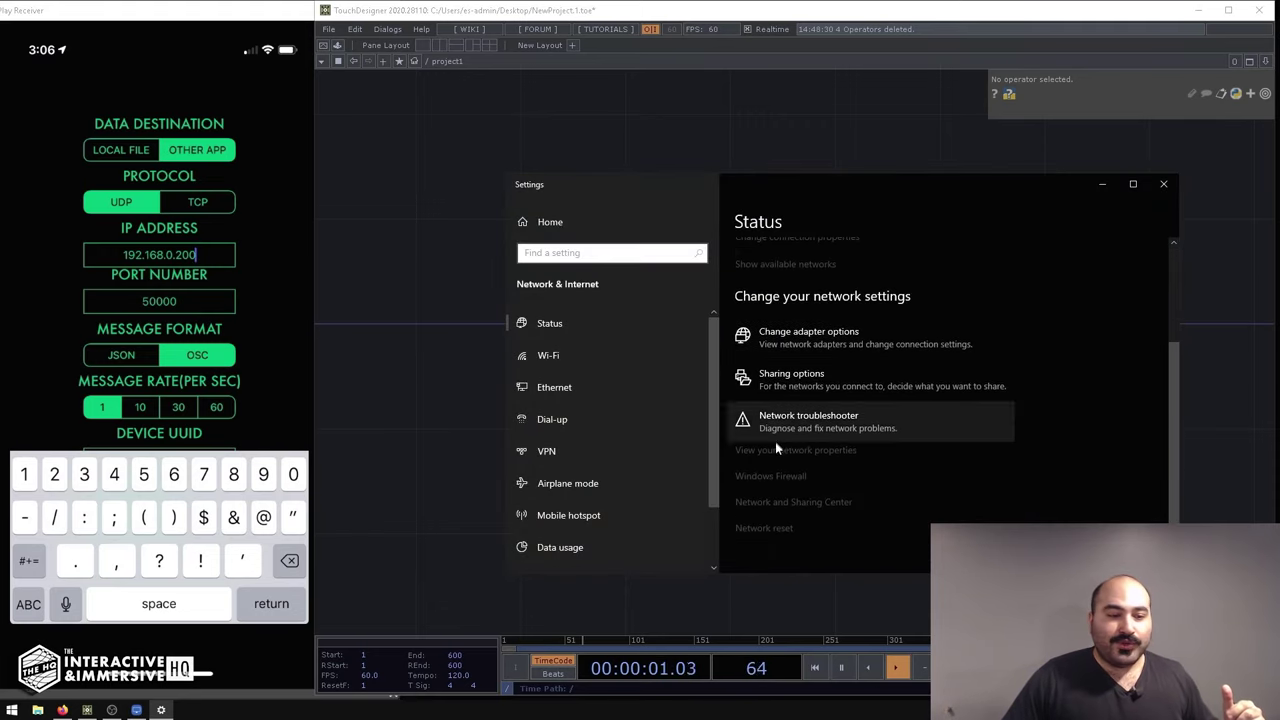
# Step: Open the Ethernet network properties and locate the PC's IPv4 address, 192.168.0.200
pyautogui.click(770, 452)
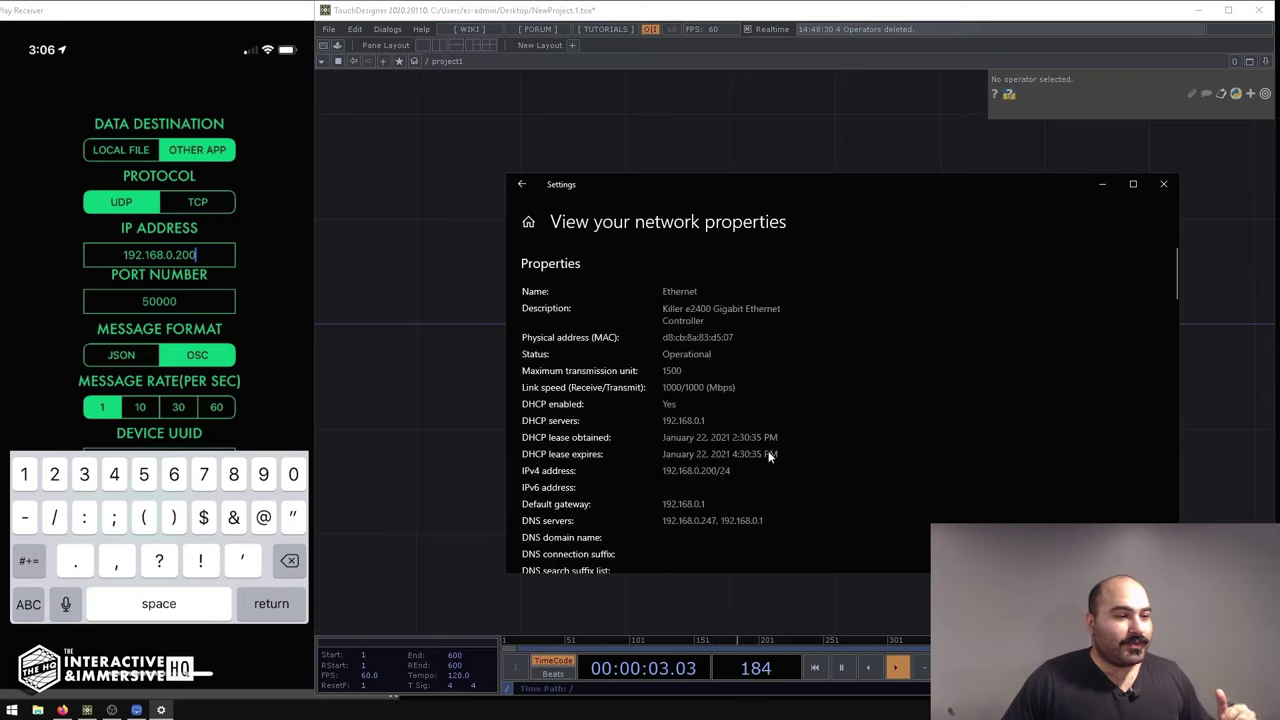
pyautogui.scroll(-1, 813, 304)
pyautogui.scroll(1, 707, 249)
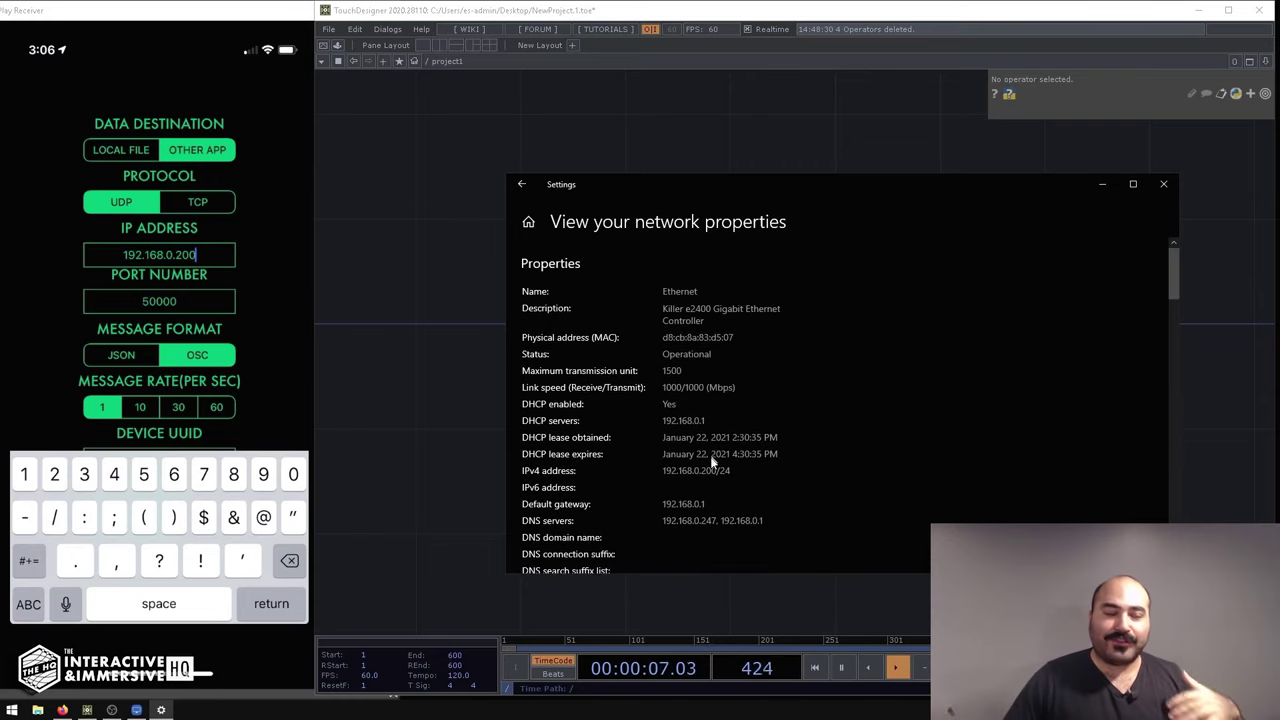
pyautogui.scroll(-2, 710, 456)
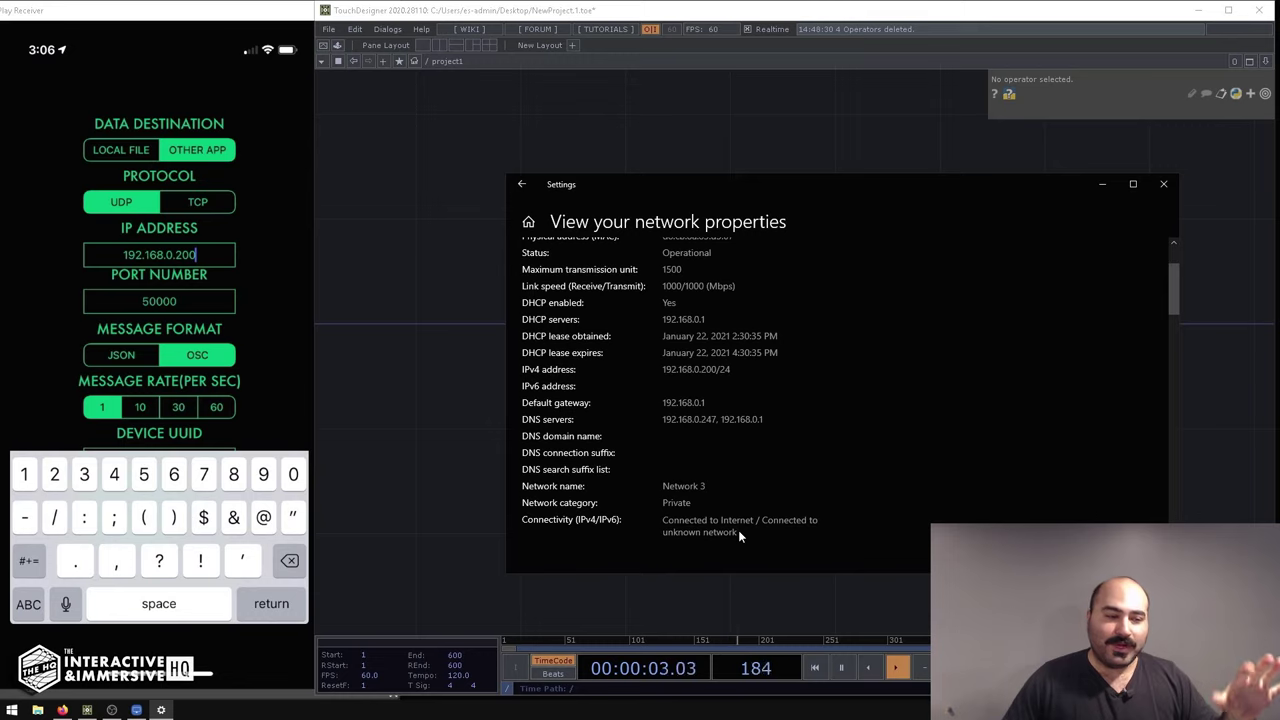
pyautogui.scroll(-3, 842, 466)
pyautogui.scroll(-1, 842, 468)
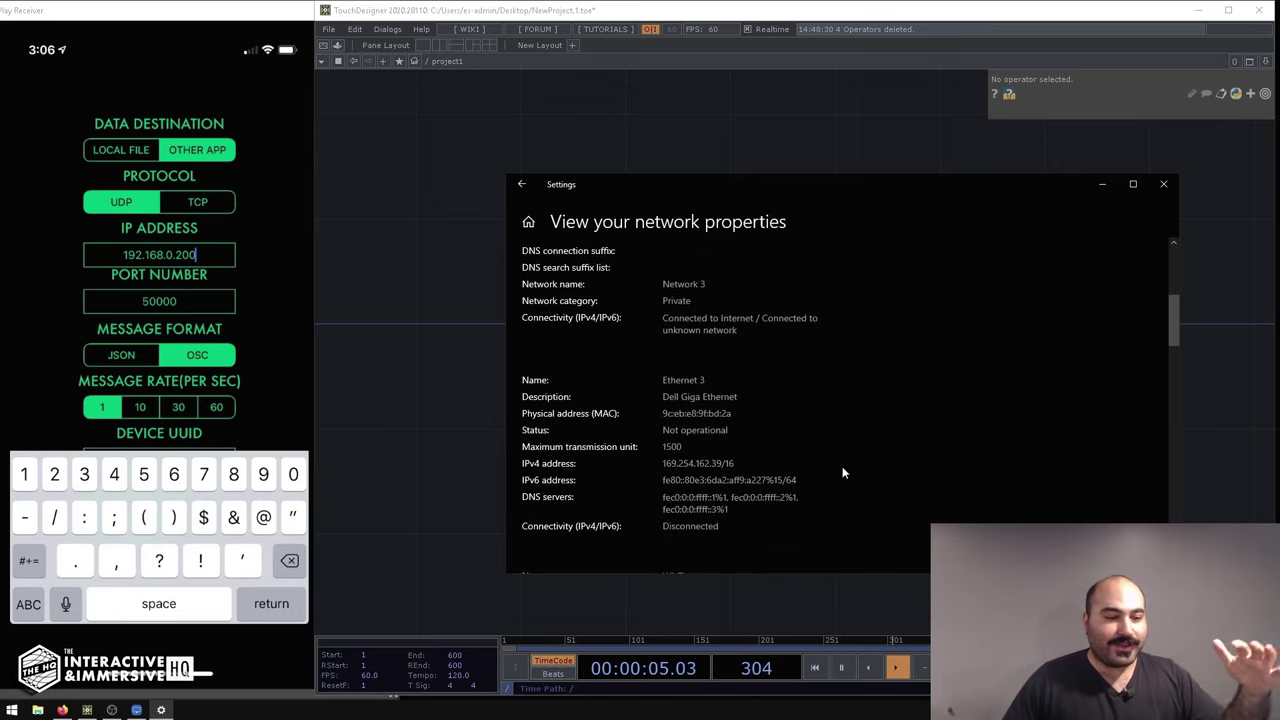
pyautogui.scroll(1, 842, 468)
pyautogui.scroll(-2, 842, 468)
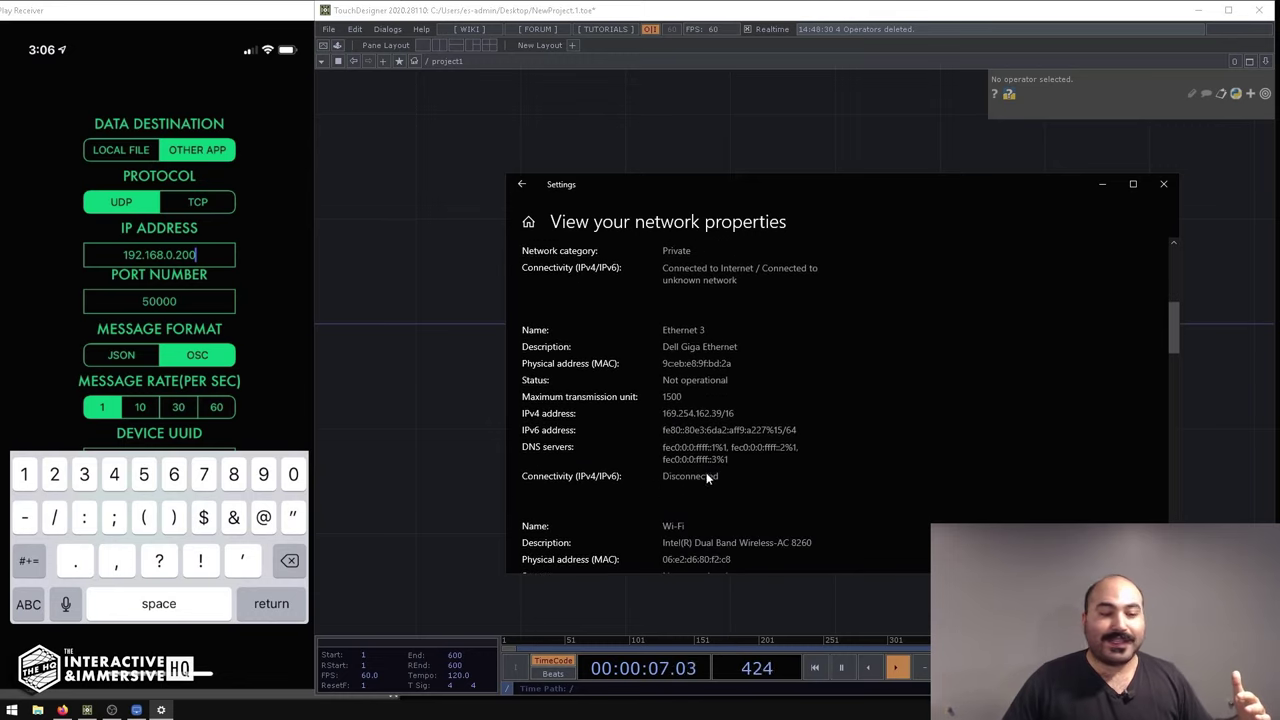
pyautogui.scroll(3, 771, 477)
pyautogui.scroll(3, 755, 484)
pyautogui.scroll(-2, 732, 491)
pyautogui.scroll(2, 710, 400)
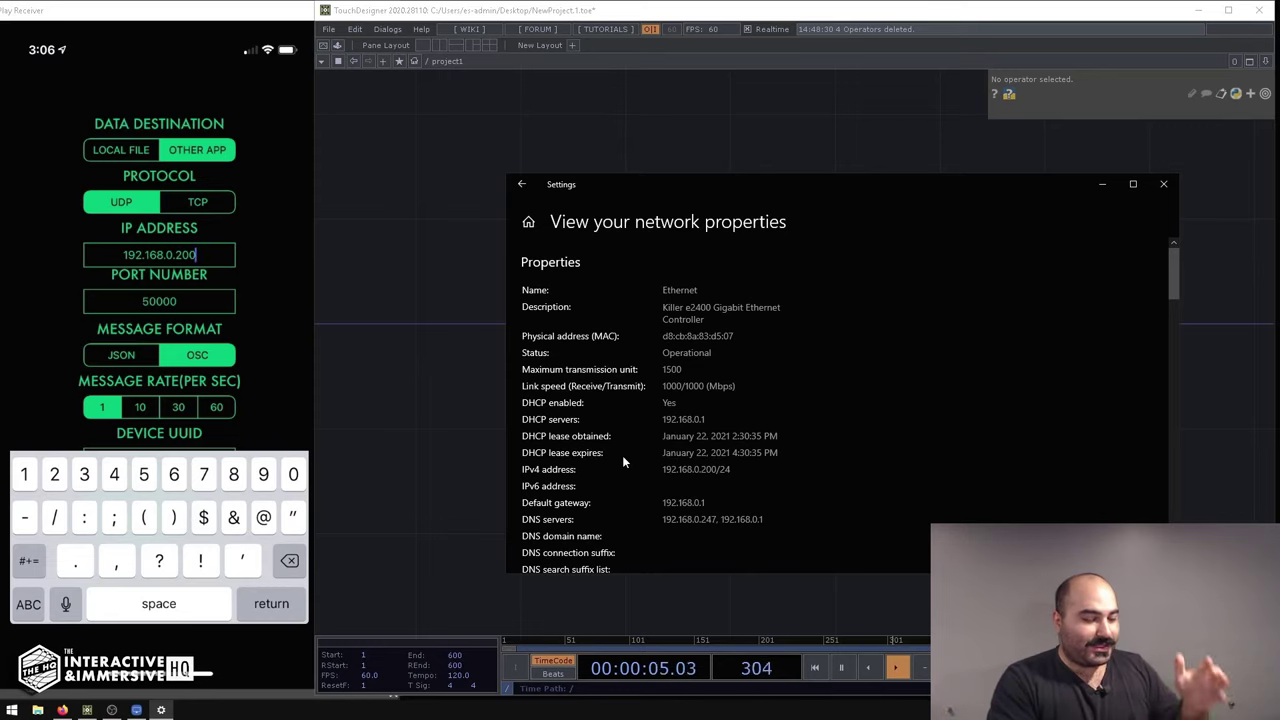
# Step: Change the last octet of ZigSim's destination IP to 200, then move to the Port Number field
pyautogui.press('BackSpace')
pyautogui.press('BackSpace')
pyautogui.press('BackSpace')
pyautogui.write('200')
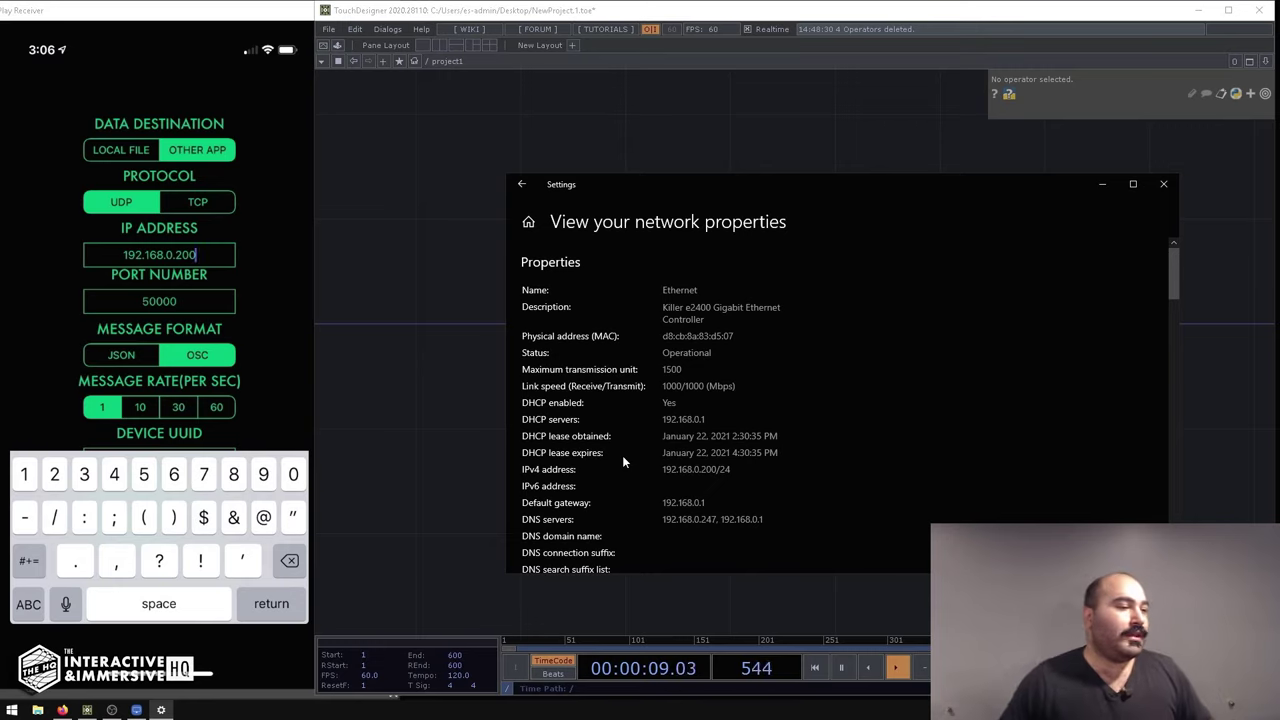
pyautogui.click(197, 307)
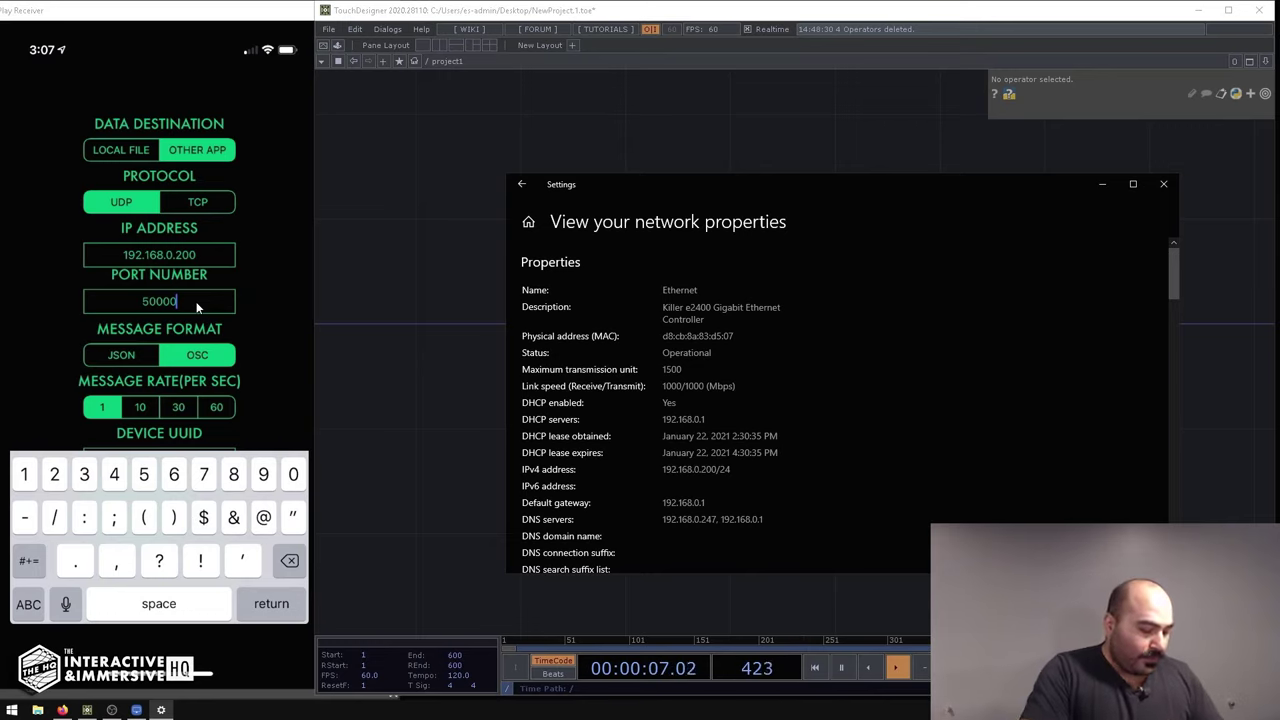
# Step: Confirm the ZigSim entries and stream accel, gyro and mic level to 192.168.0.200:50000
pyautogui.press('Return')
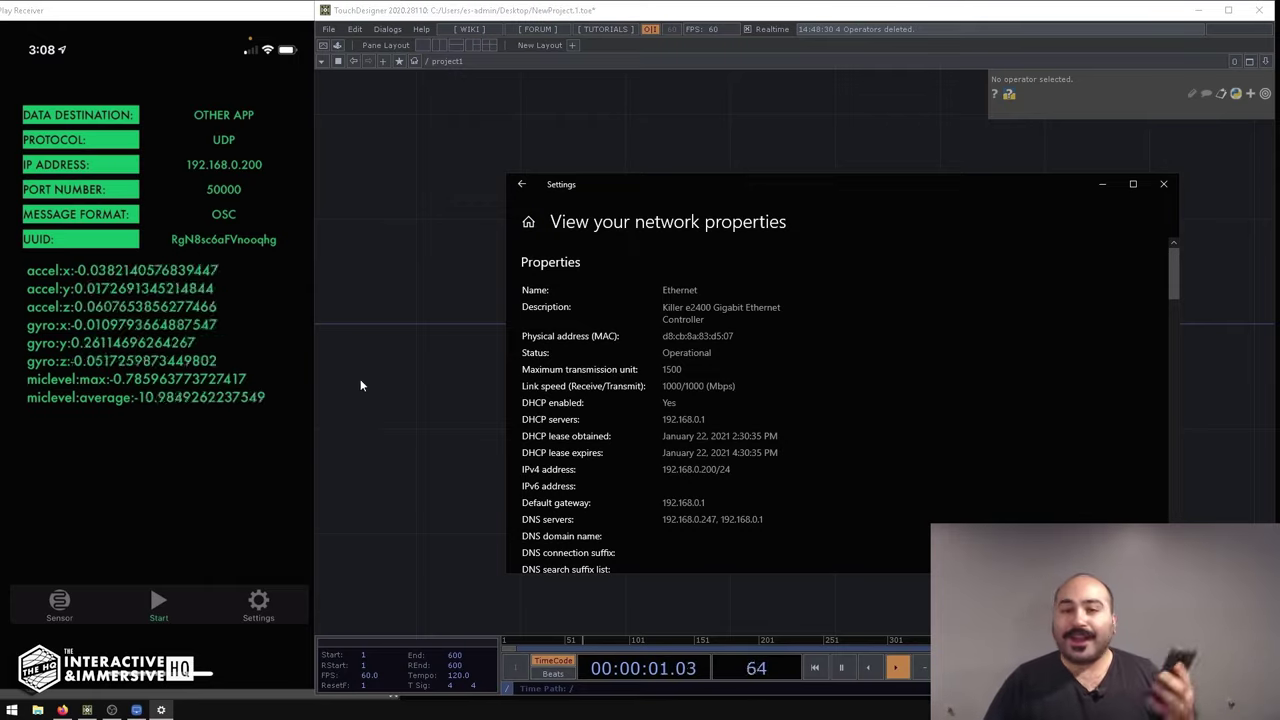
# Step: Add an OSC In CHOP, oscin1, listening on port 50000 to the TouchDesigner network
pyautogui.click(414, 350)
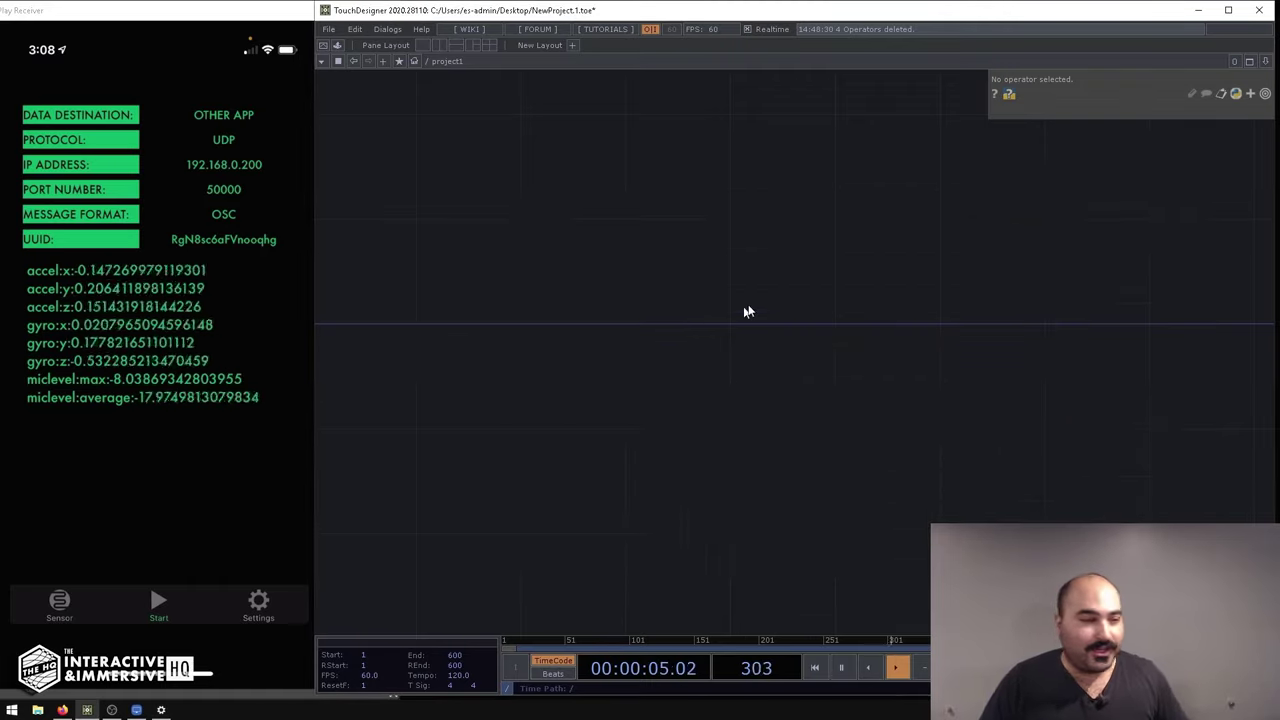
pyautogui.press('Tab')
pyautogui.write('osc')
pyautogui.click(616, 140)
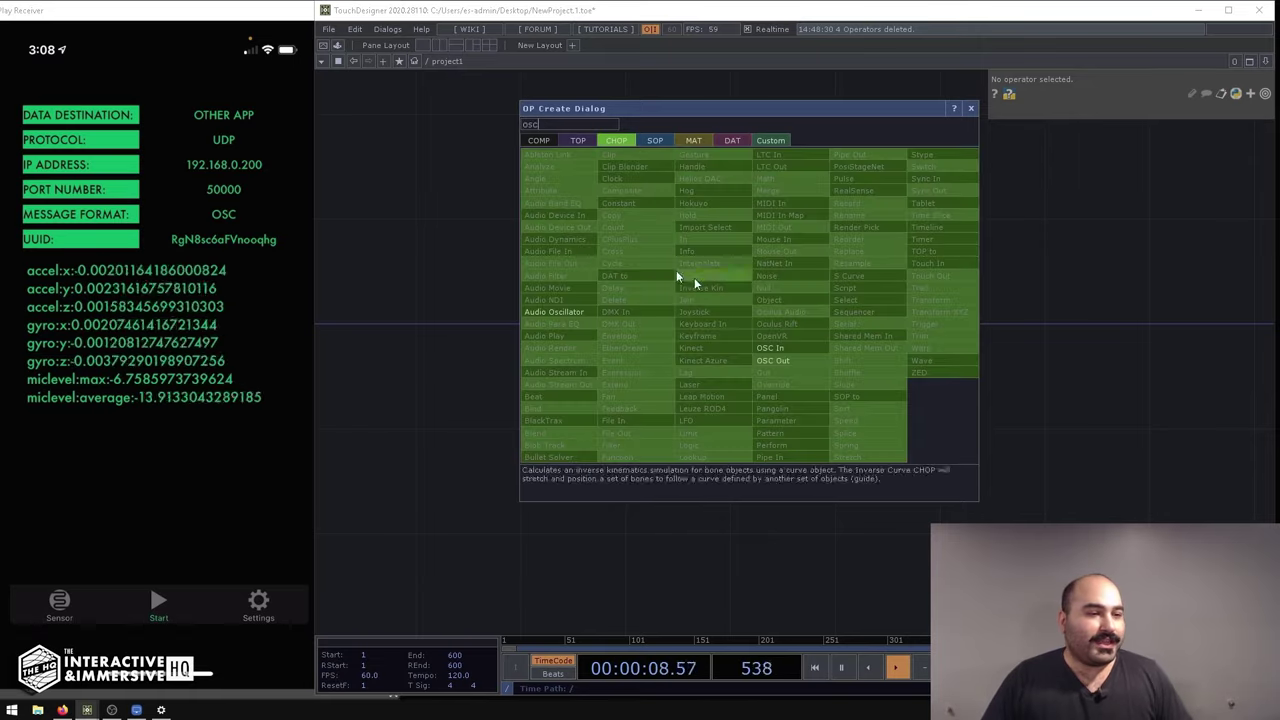
pyautogui.click(770, 348)
pyautogui.click(703, 320)
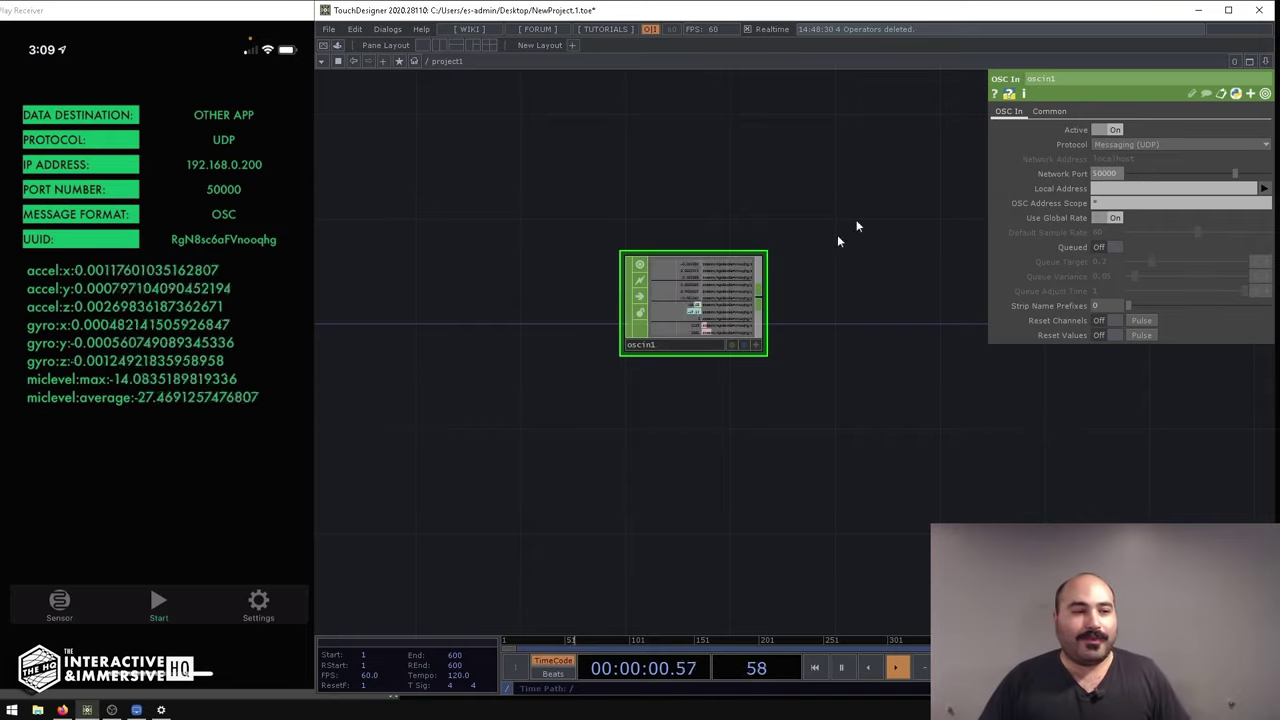
pyautogui.scroll(2, 724, 277)
pyautogui.scroll(5, 724, 275)
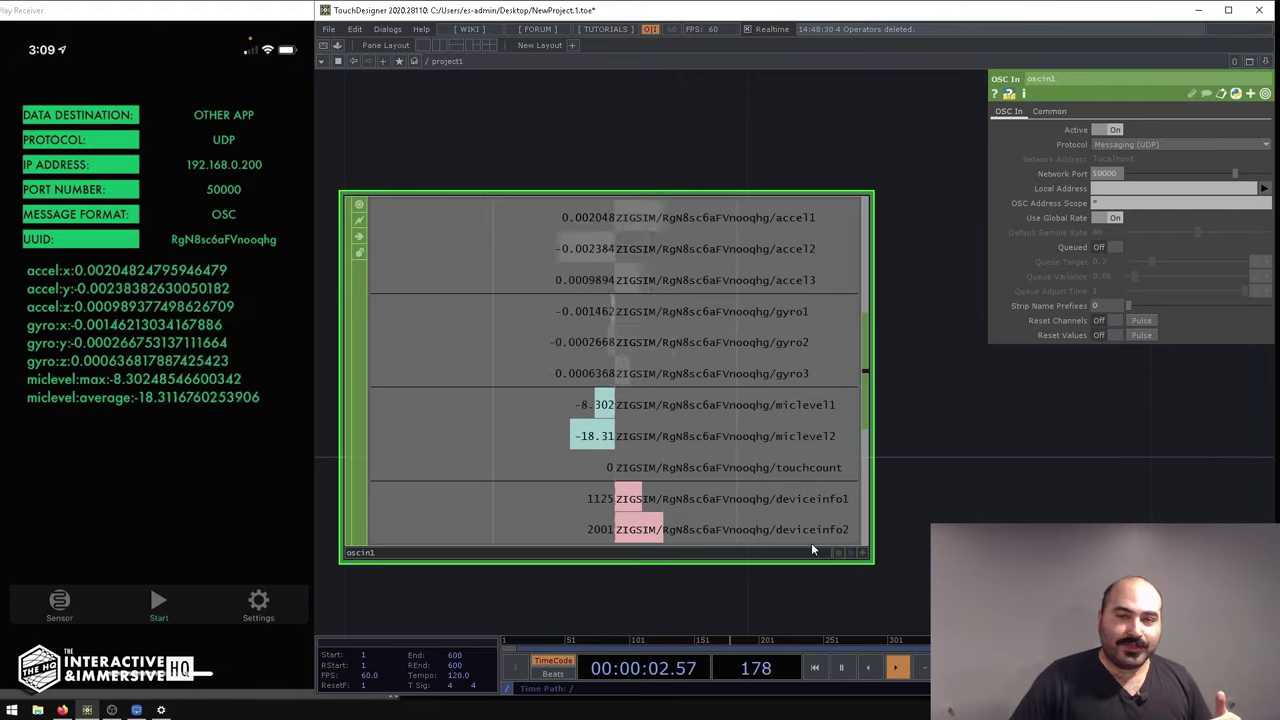
pyautogui.scroll(-3, 711, 454)
pyautogui.moveTo(761, 472); pyautogui.dragTo(758, 382)
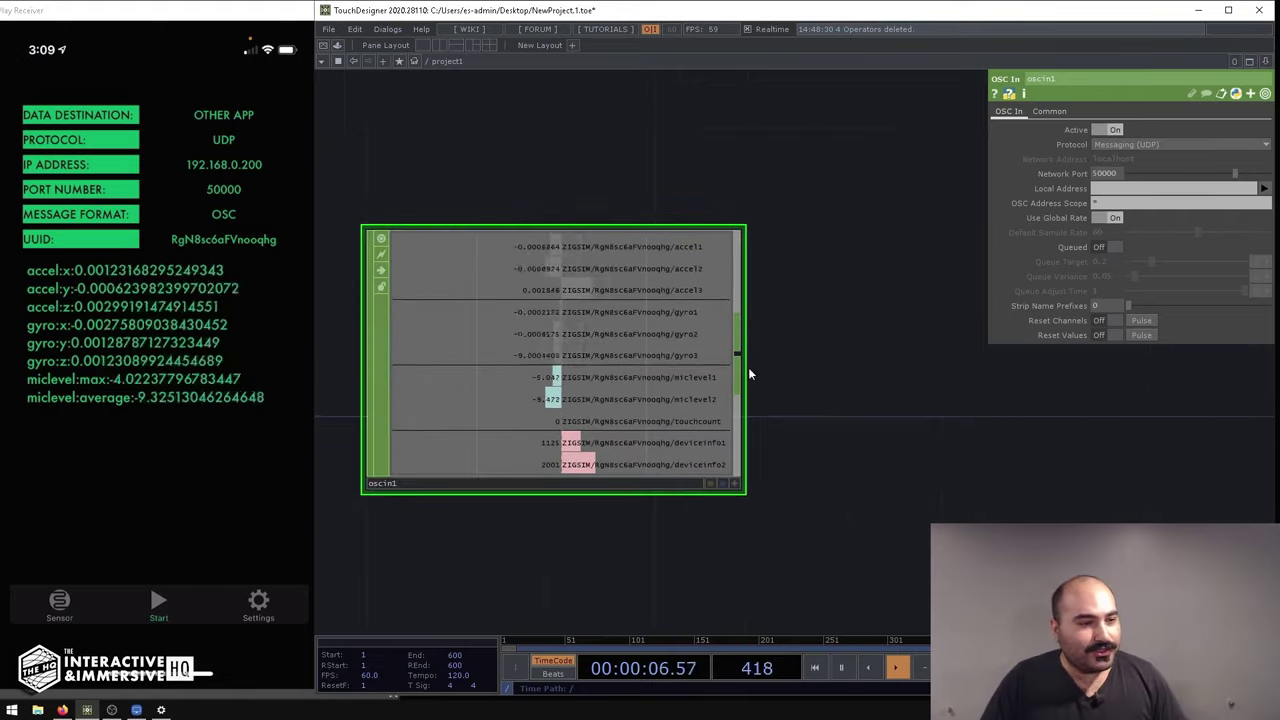
# Step: Add a Trail CHOP, trail1, wired after oscin1 to graph the ZigSim channels
pyautogui.press('Tab')
pyautogui.write('trail')
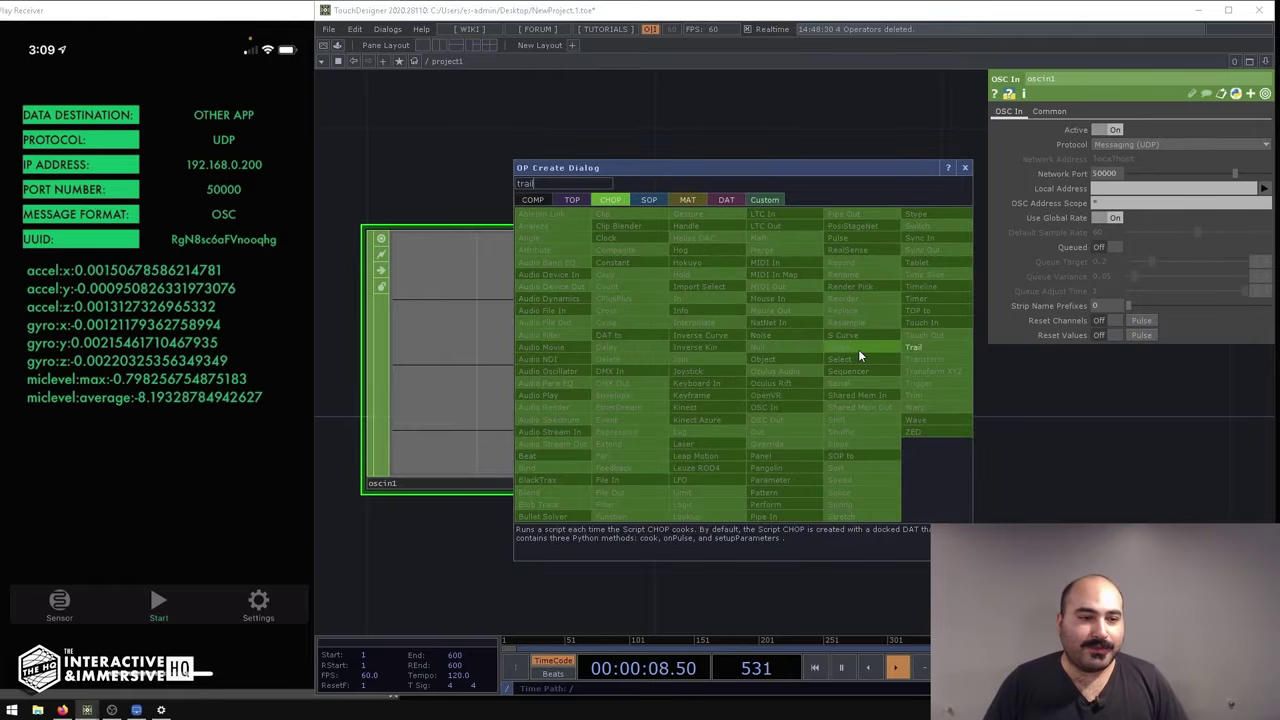
pyautogui.click(914, 344)
pyautogui.click(980, 352)
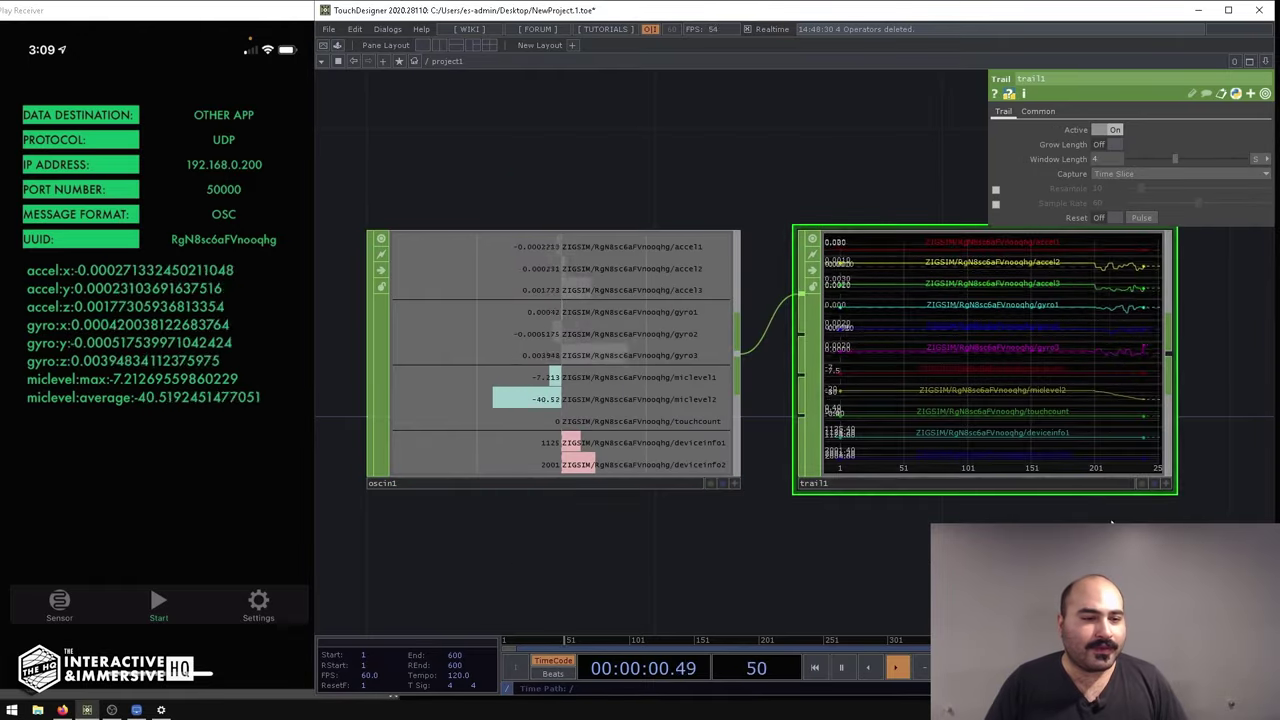
pyautogui.moveTo(1098, 385); pyautogui.dragTo(893, 385)
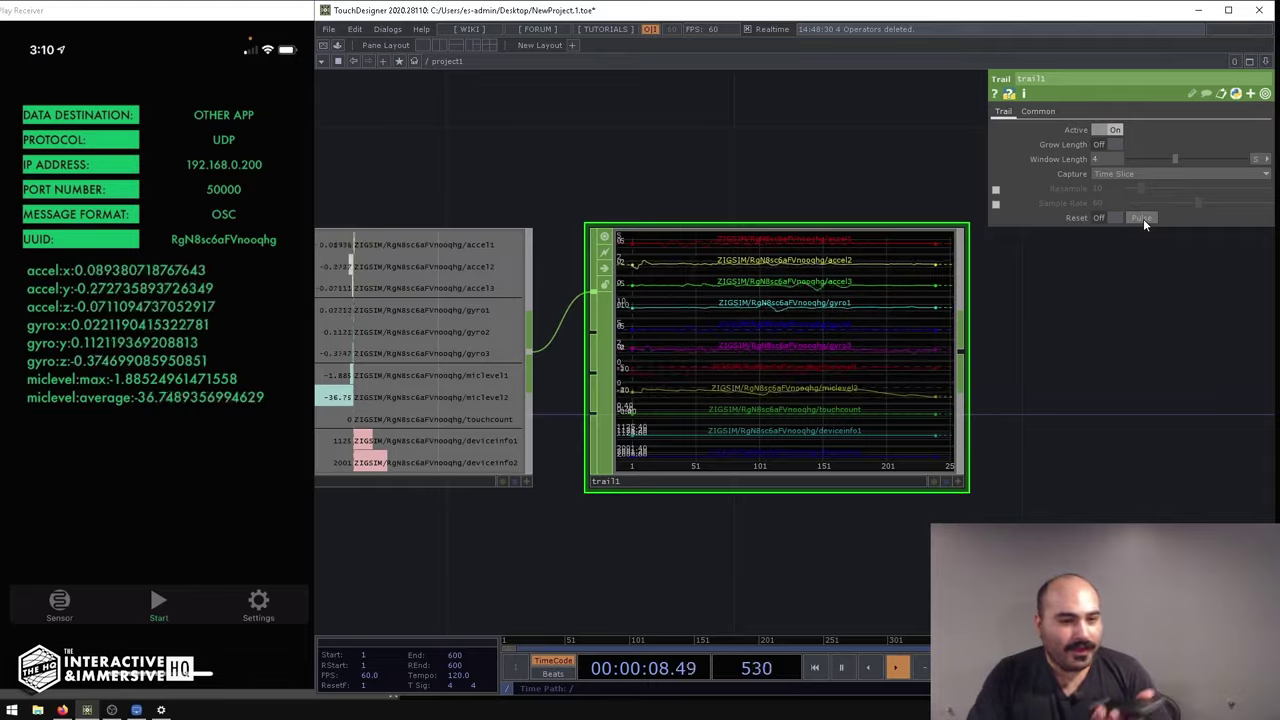
# Step: Zoom into trail1 to inspect its graphs, then zoom back out
pyautogui.scroll(3, 940, 400)
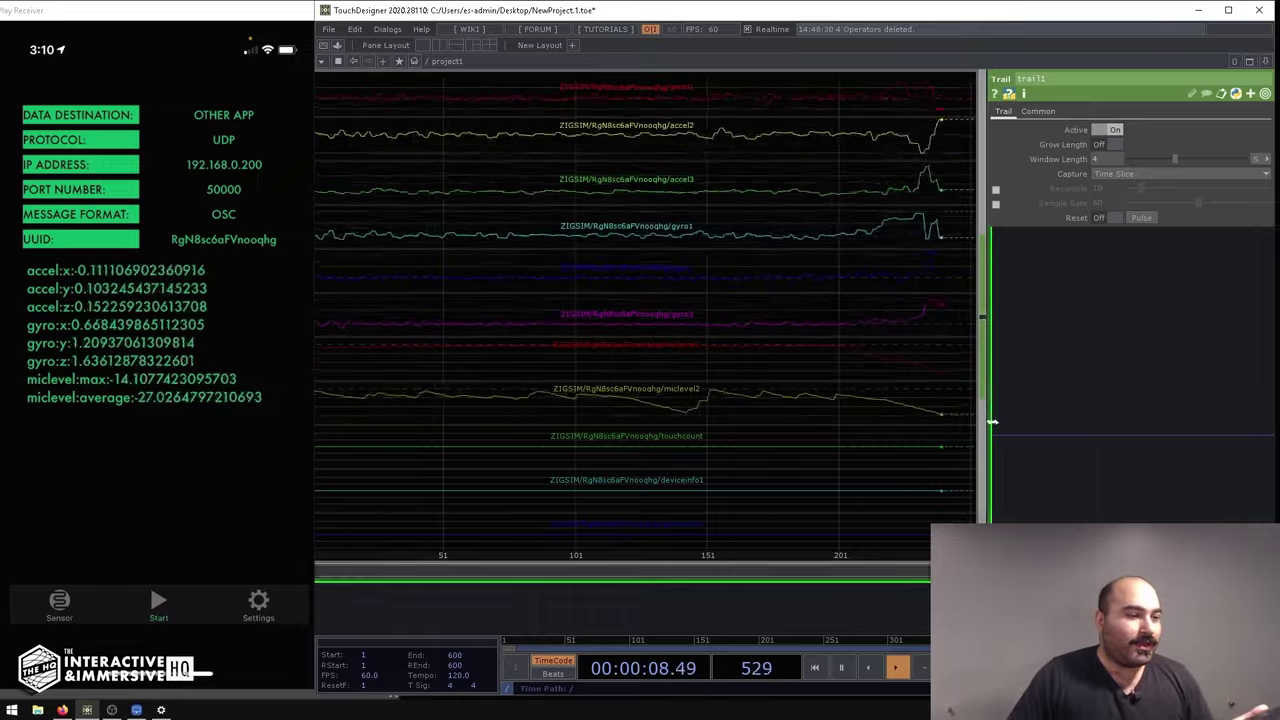
pyautogui.scroll(-5, 771, 391)
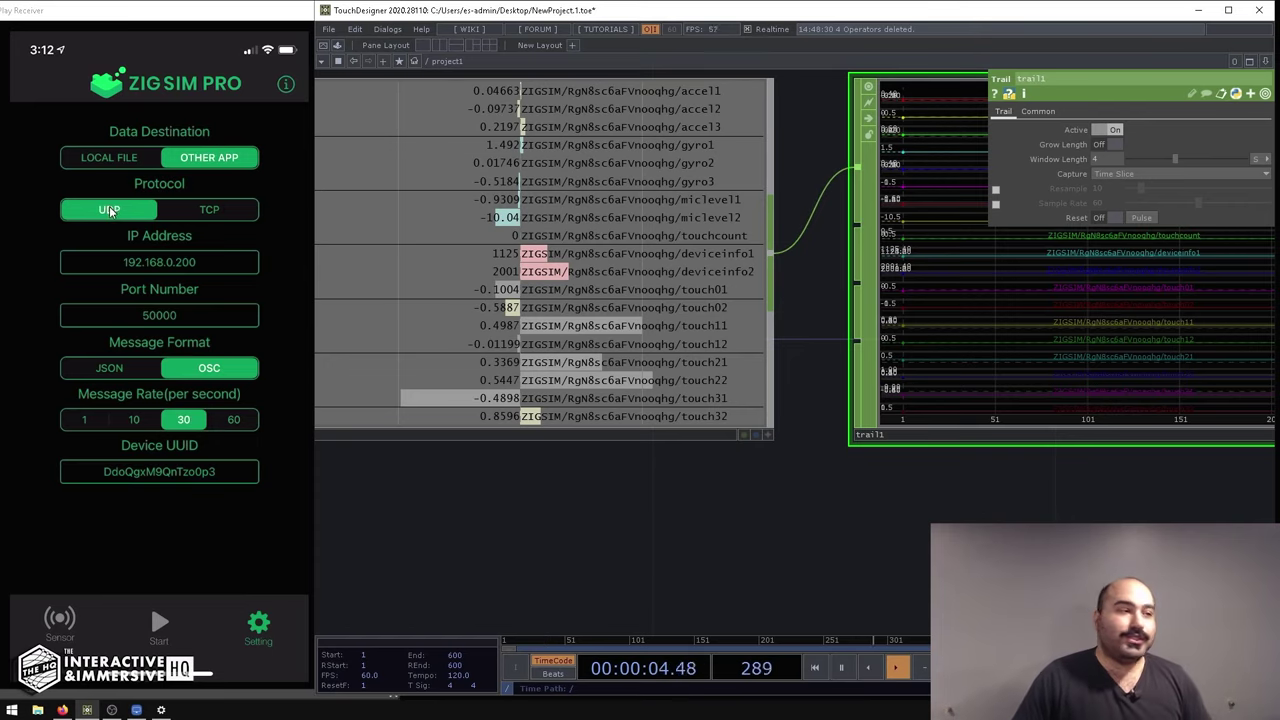
# Step: Set ZigSim's destination IP to 192.168.0.200 and check the port is 50000
pyautogui.click(200, 268)
pyautogui.press('BackSpace')
pyautogui.press('BackSpace')
pyautogui.write('00')
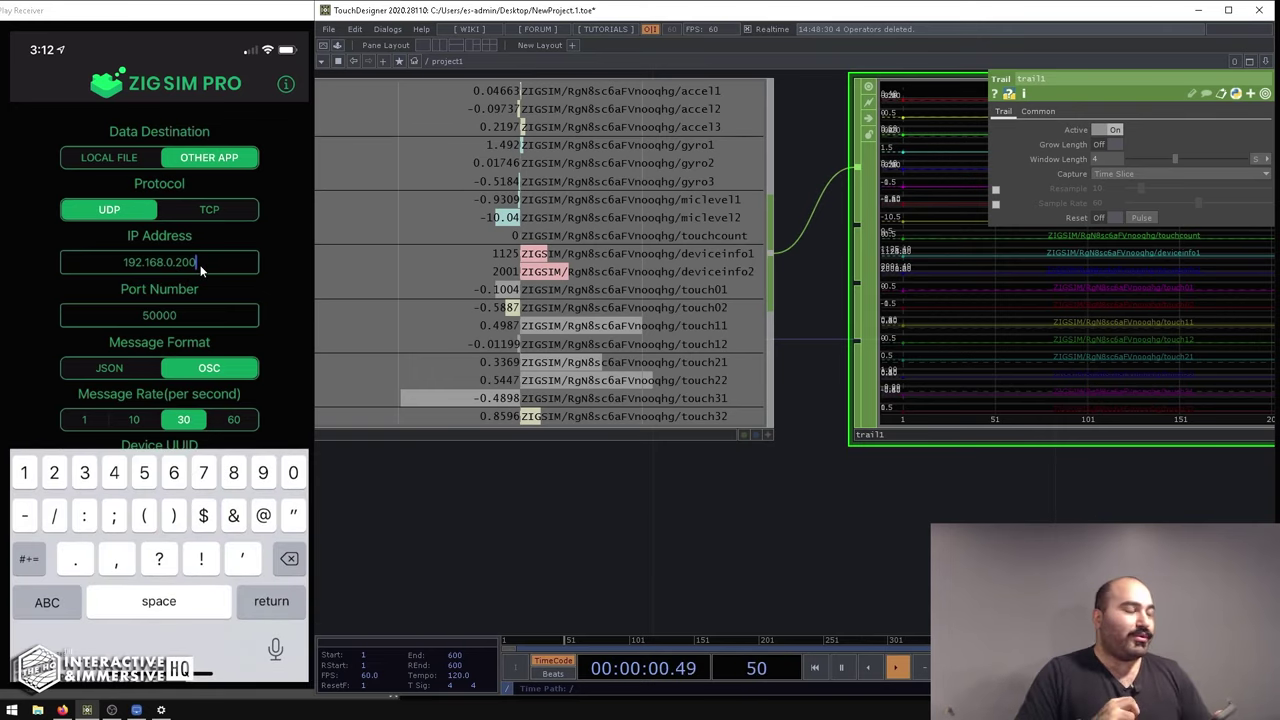
pyautogui.press('Return')
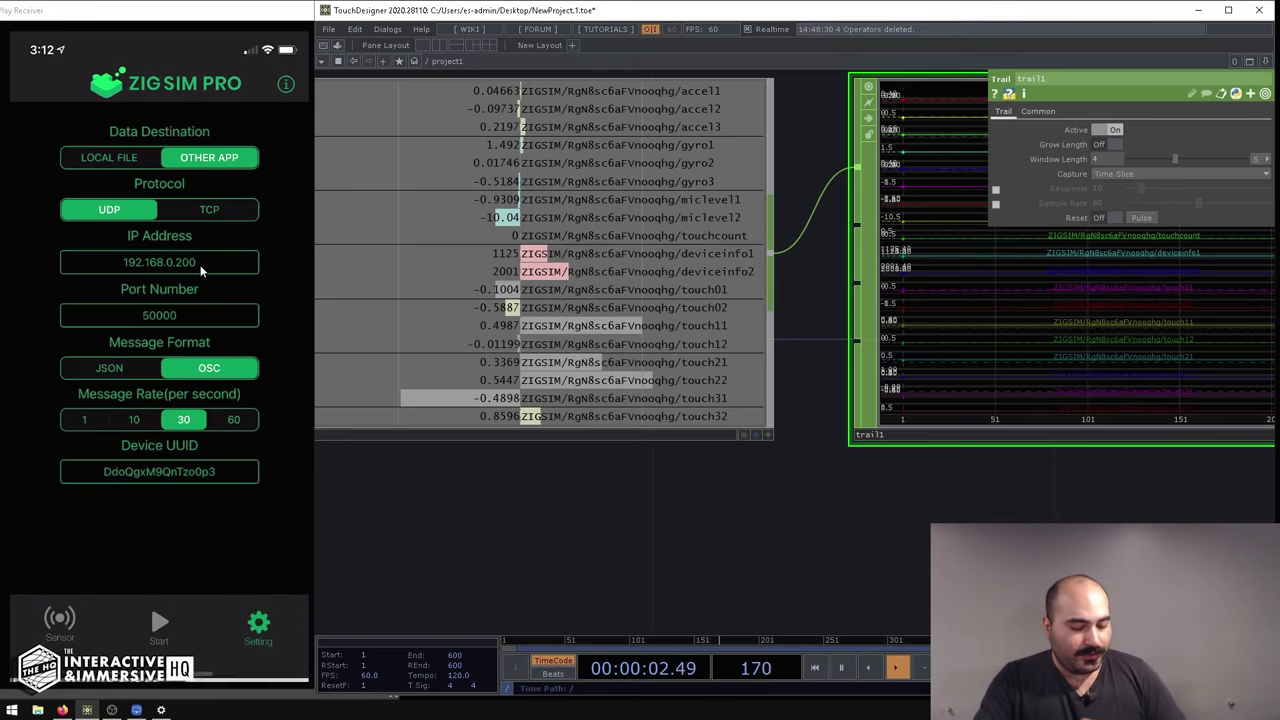
pyautogui.click(170, 315)
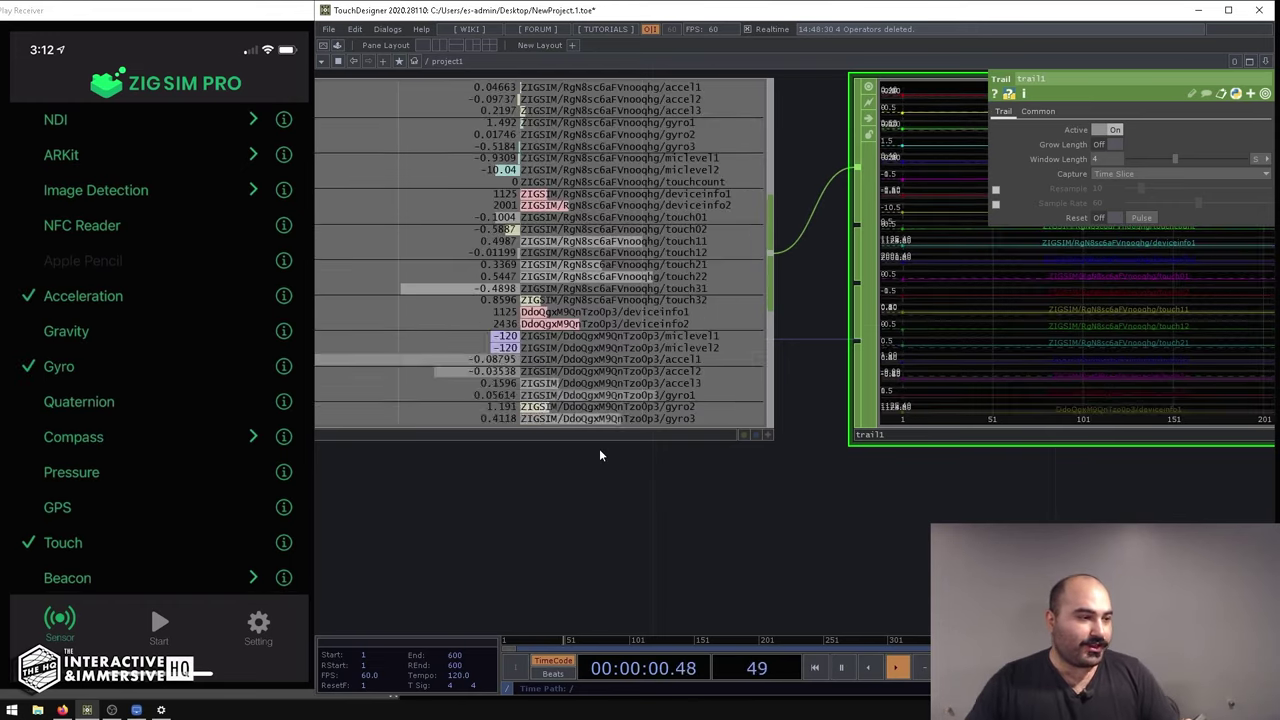
# Step: Pan the network to watch the new deviceinfo, miclevel, accel and gyro channels arrive in oscin1
pyautogui.moveTo(644, 534); pyautogui.dragTo(745, 459)
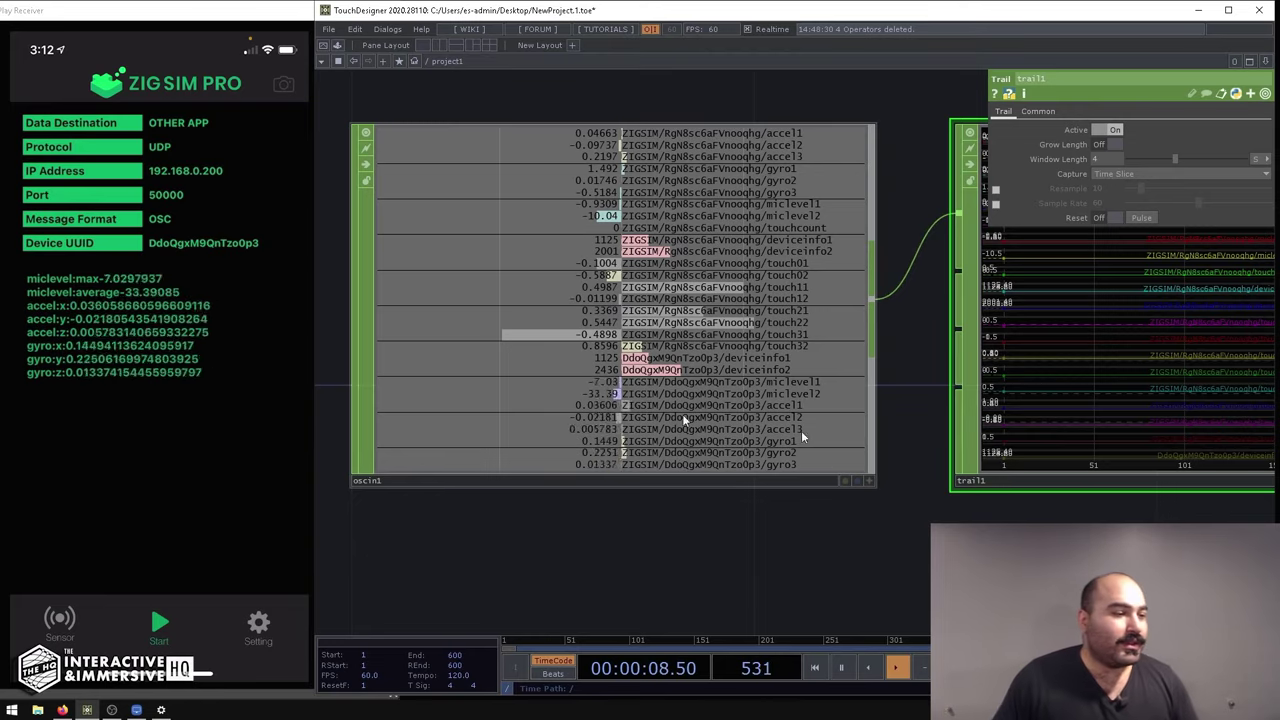
# Step: Pulse Reset Channels on oscin1 to clear stale channels, then inspect trail1's live graphs
pyautogui.click(677, 345)
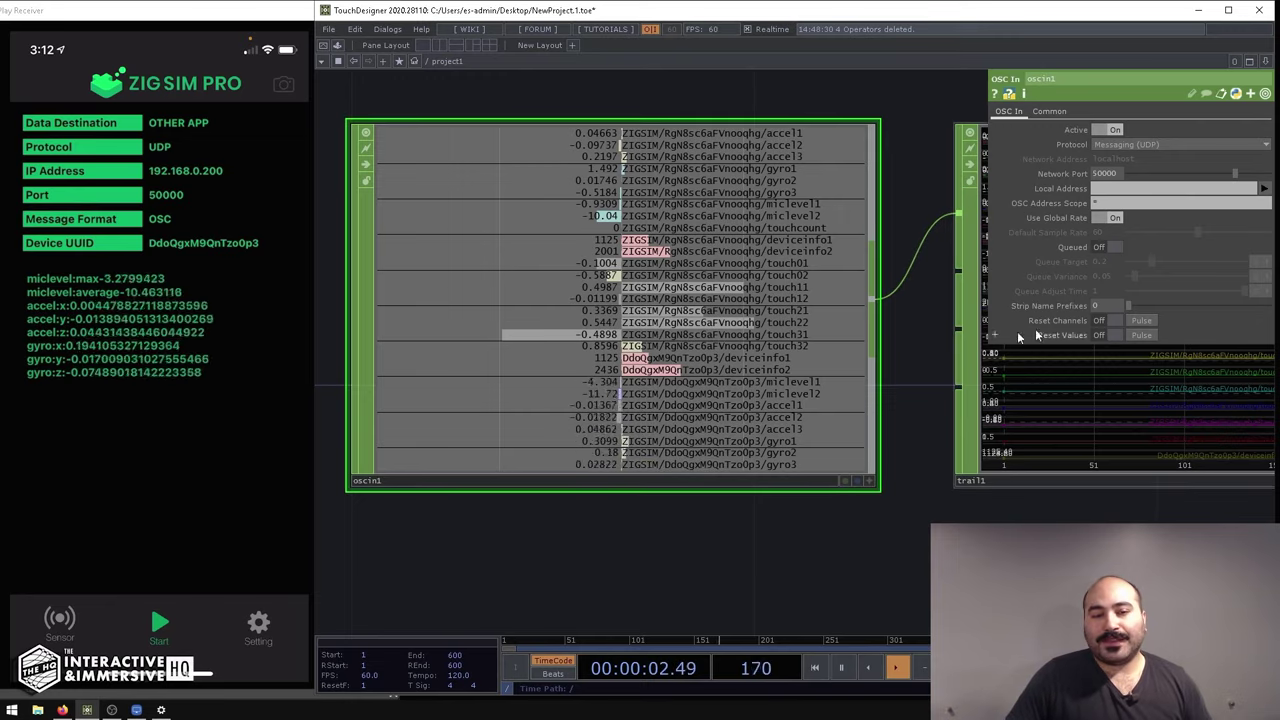
pyautogui.click(1140, 320)
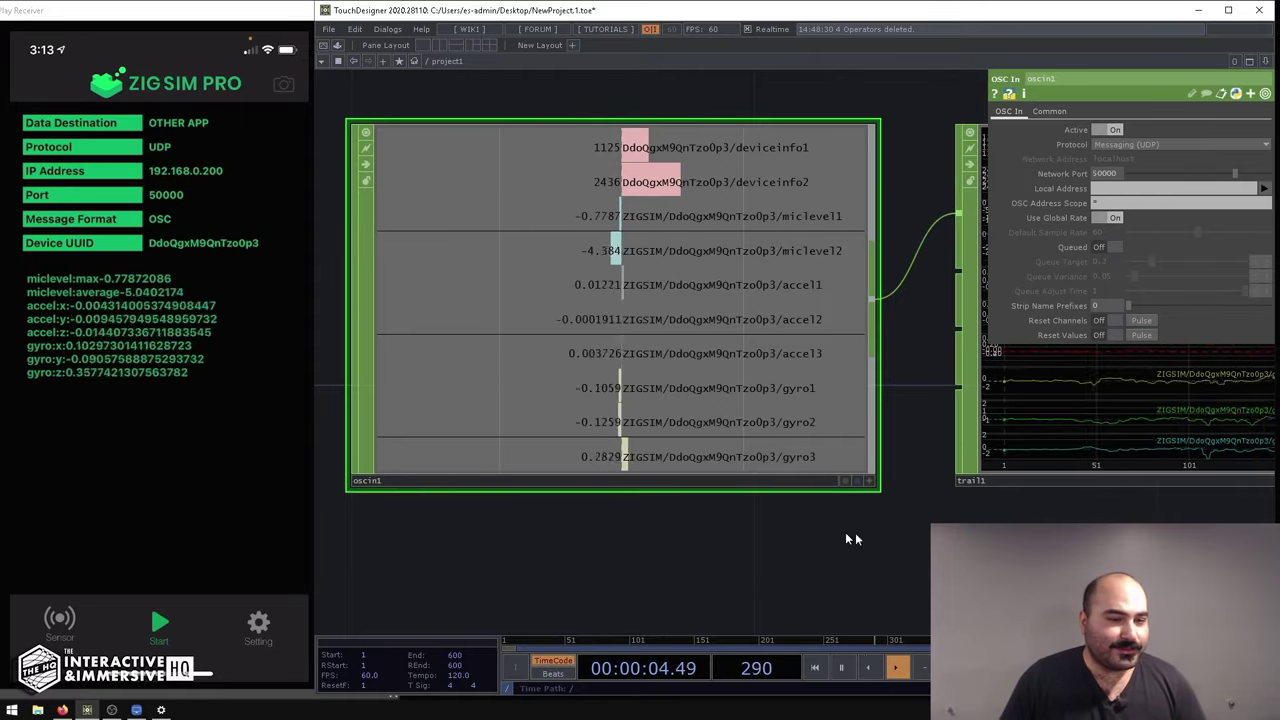
pyautogui.moveTo(914, 537); pyautogui.dragTo(717, 537)
pyautogui.scroll(-3, 843, 571)
pyautogui.scroll(5, 943, 400)
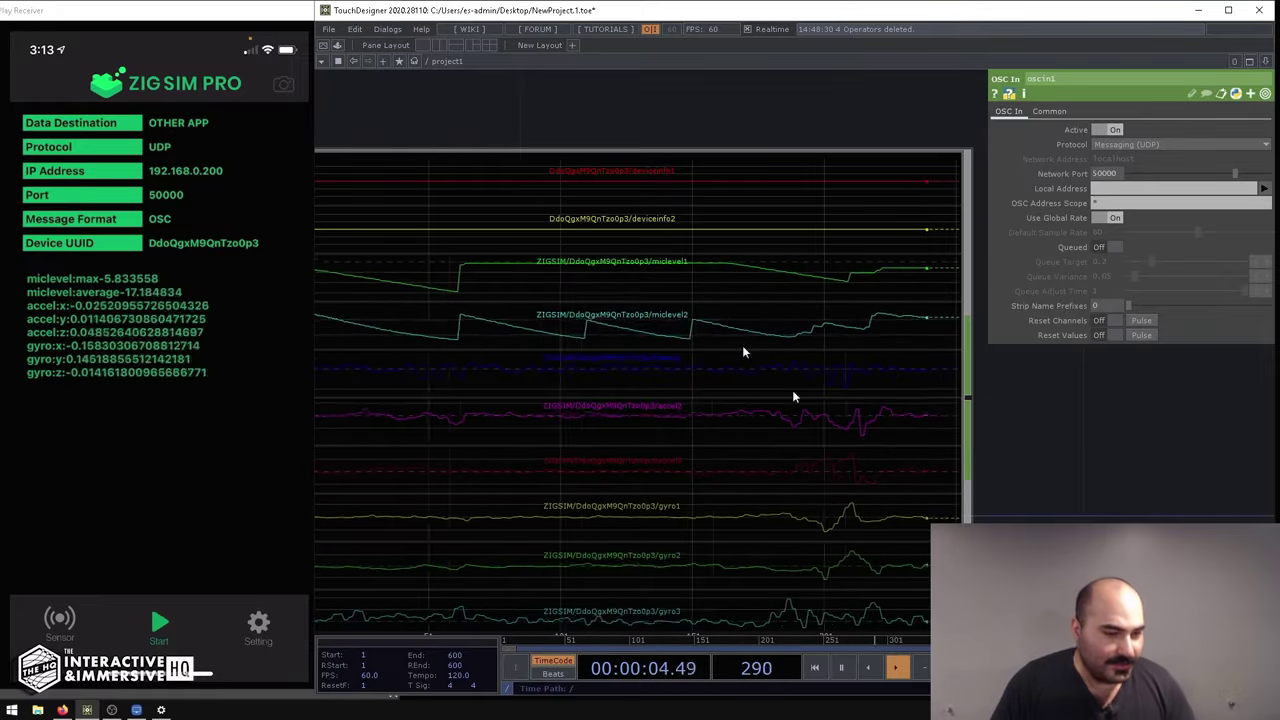
pyautogui.moveTo(871, 500); pyautogui.dragTo(877, 362)
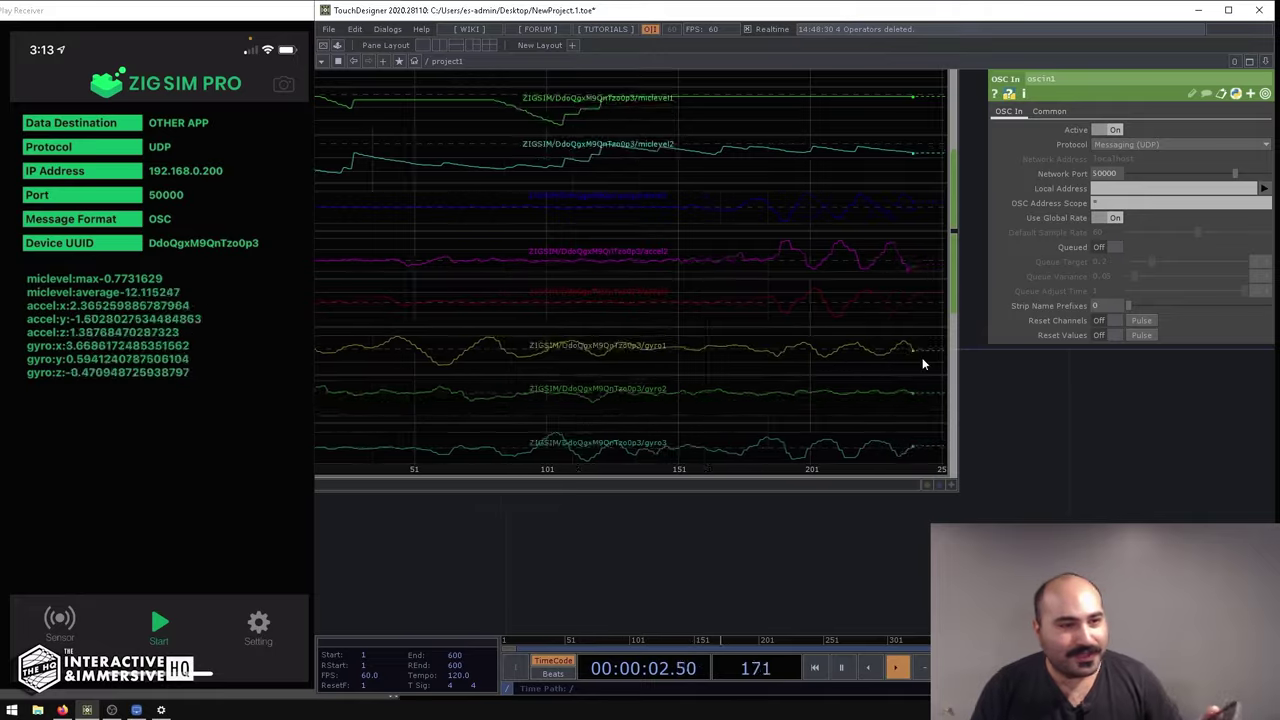
pyautogui.scroll(-5, 920, 375)
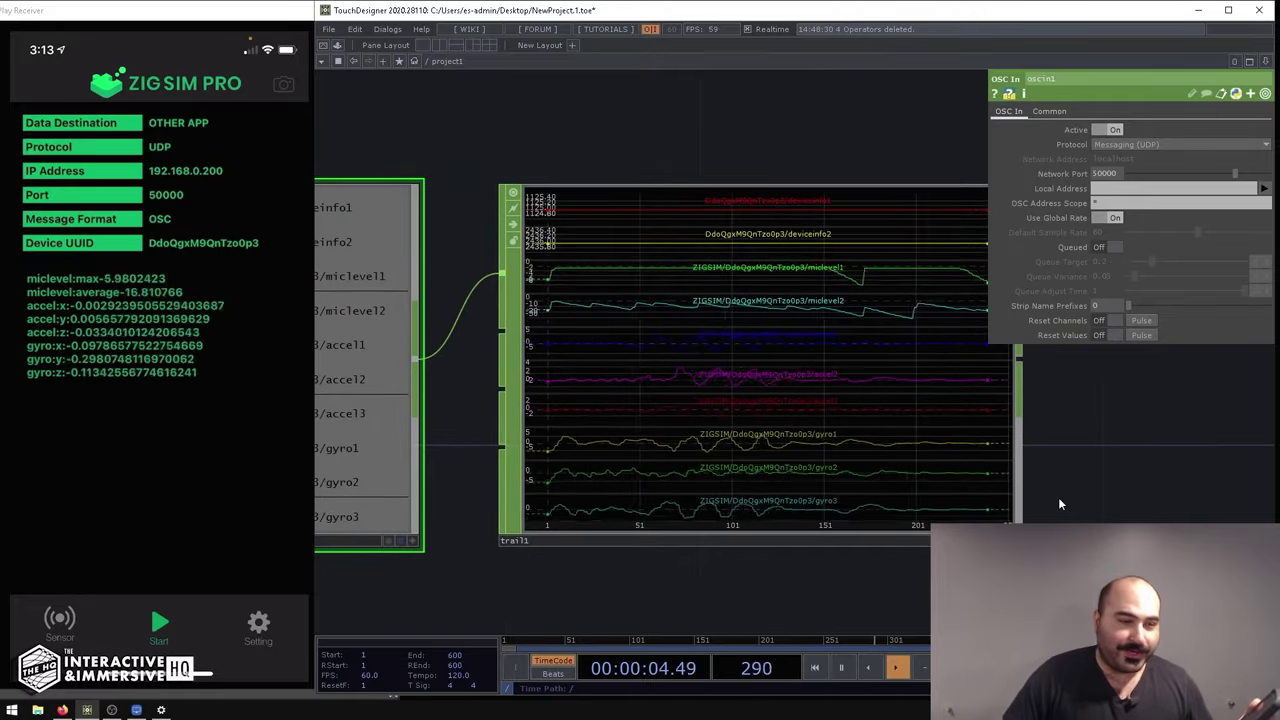
pyautogui.scroll(-3, 1058, 497)
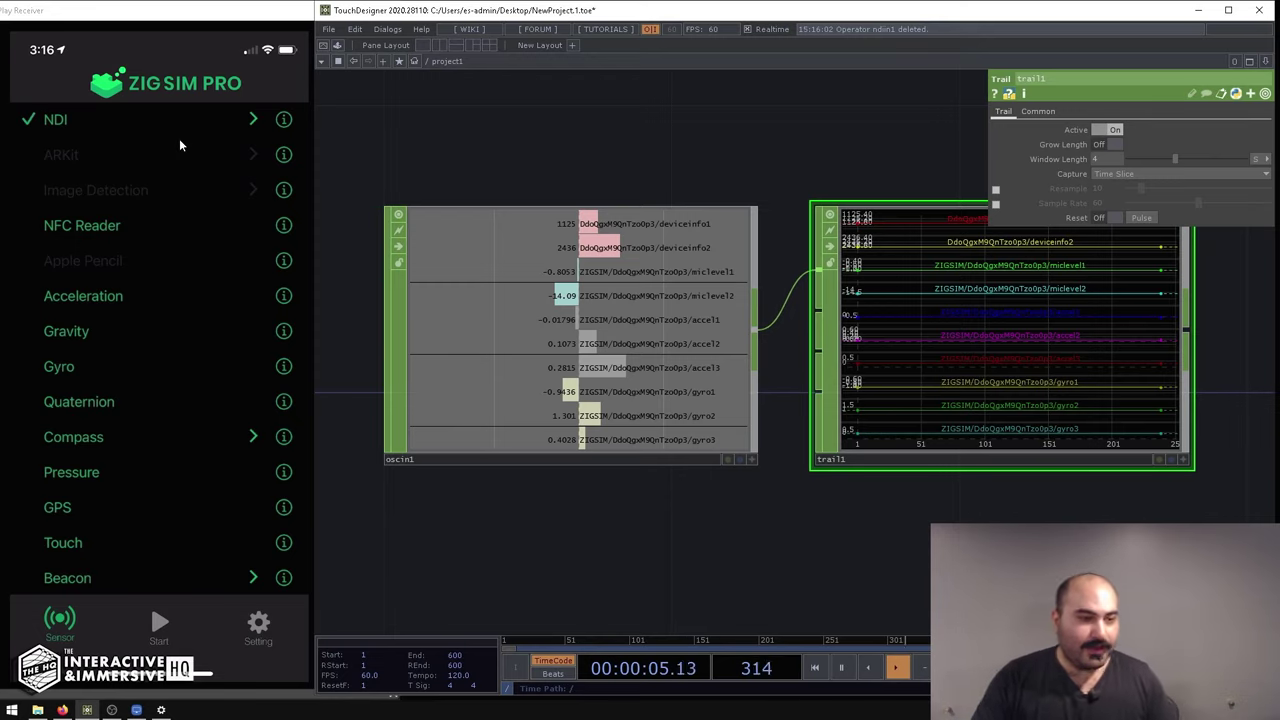
# Step: Pan the TouchDesigner network upward so the nodes sit higher in view
pyautogui.moveTo(756, 516); pyautogui.dragTo(758, 319)
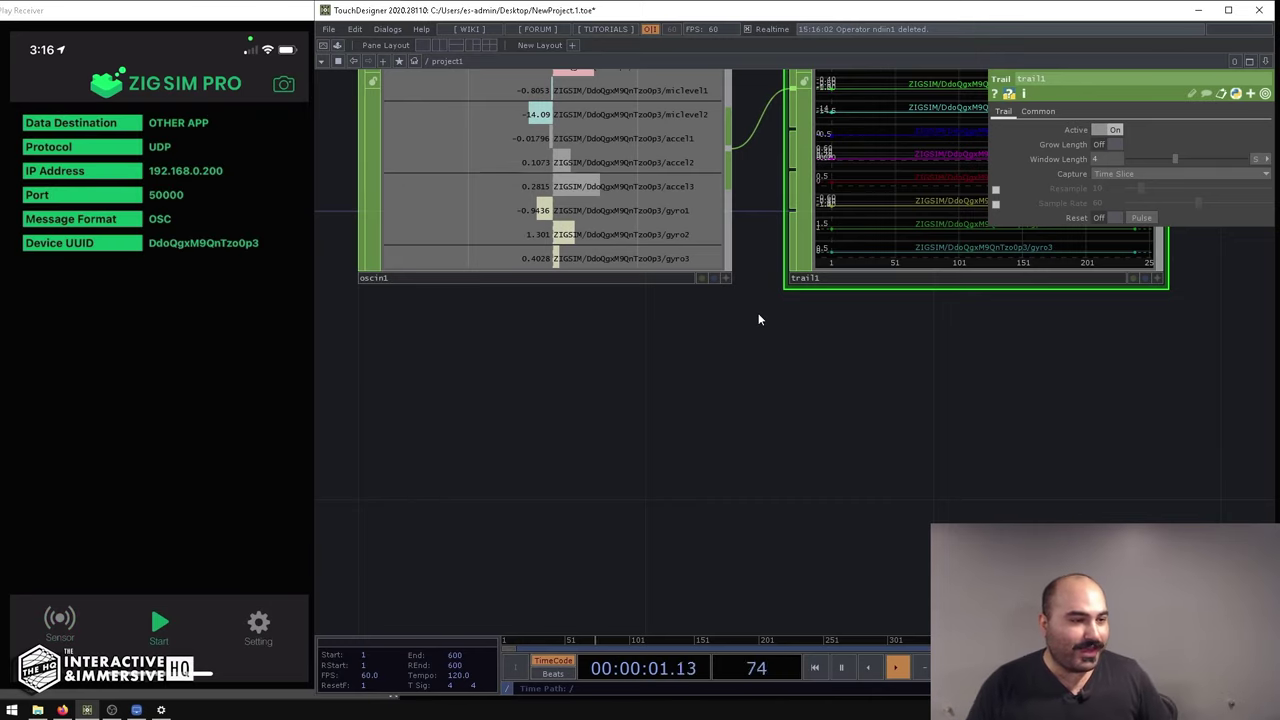
# Step: Add an NDI In TOP (ndiin1) and set its Source Name to the iPhone's ZIG SIM PRO stream
pyautogui.moveTo(791, 489); pyautogui.dragTo(790, 299)
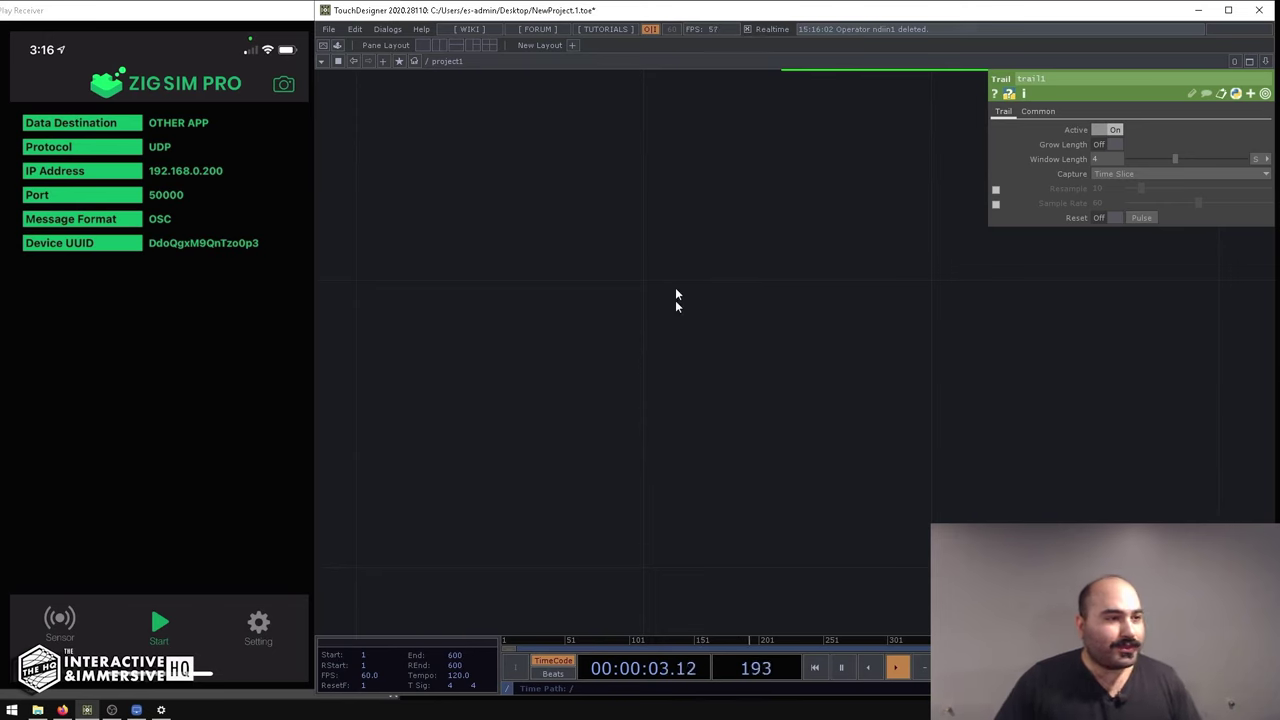
pyautogui.press('h')
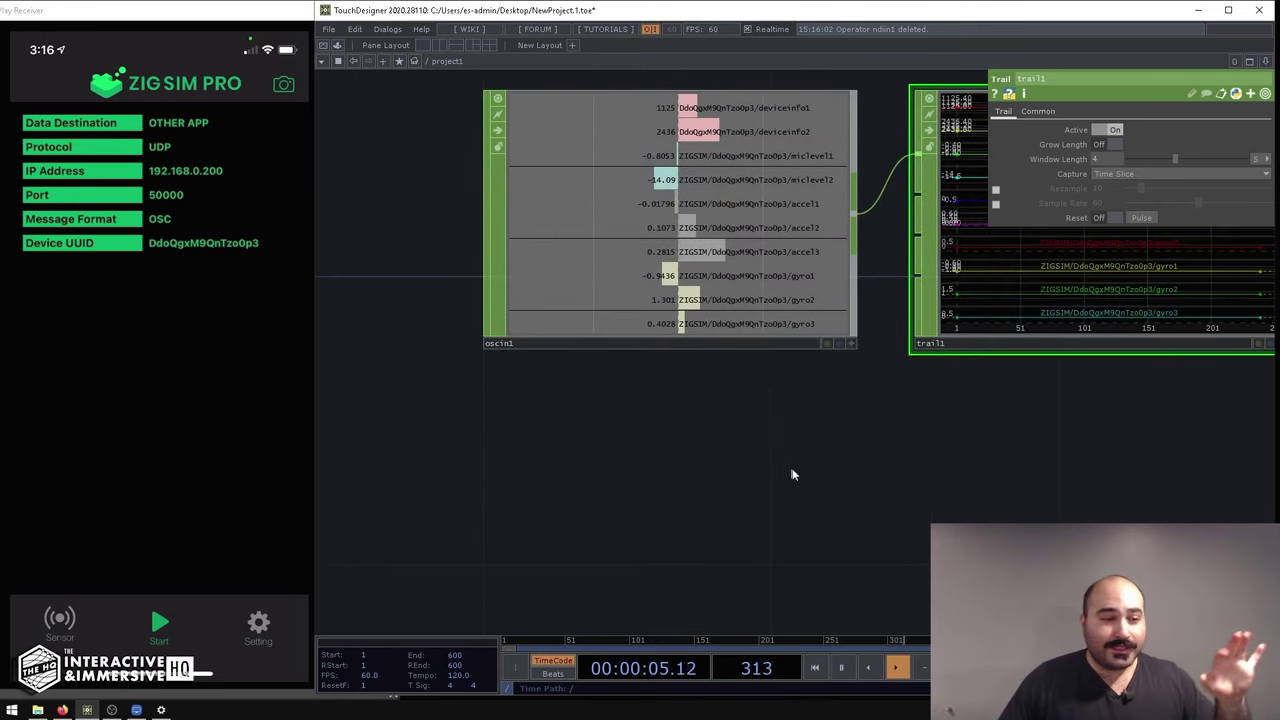
pyautogui.moveTo(848, 538); pyautogui.dragTo(748, 397)
pyautogui.press('Tab')
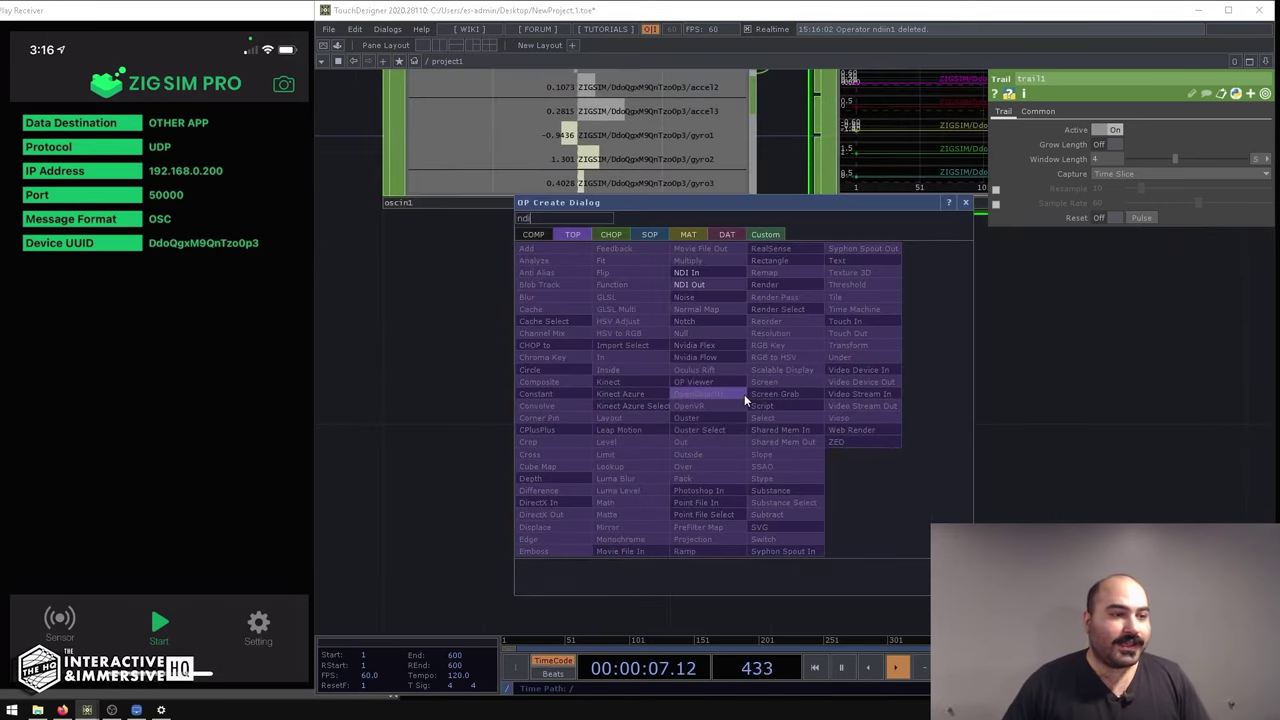
pyautogui.click(700, 272)
pyautogui.click(717, 398)
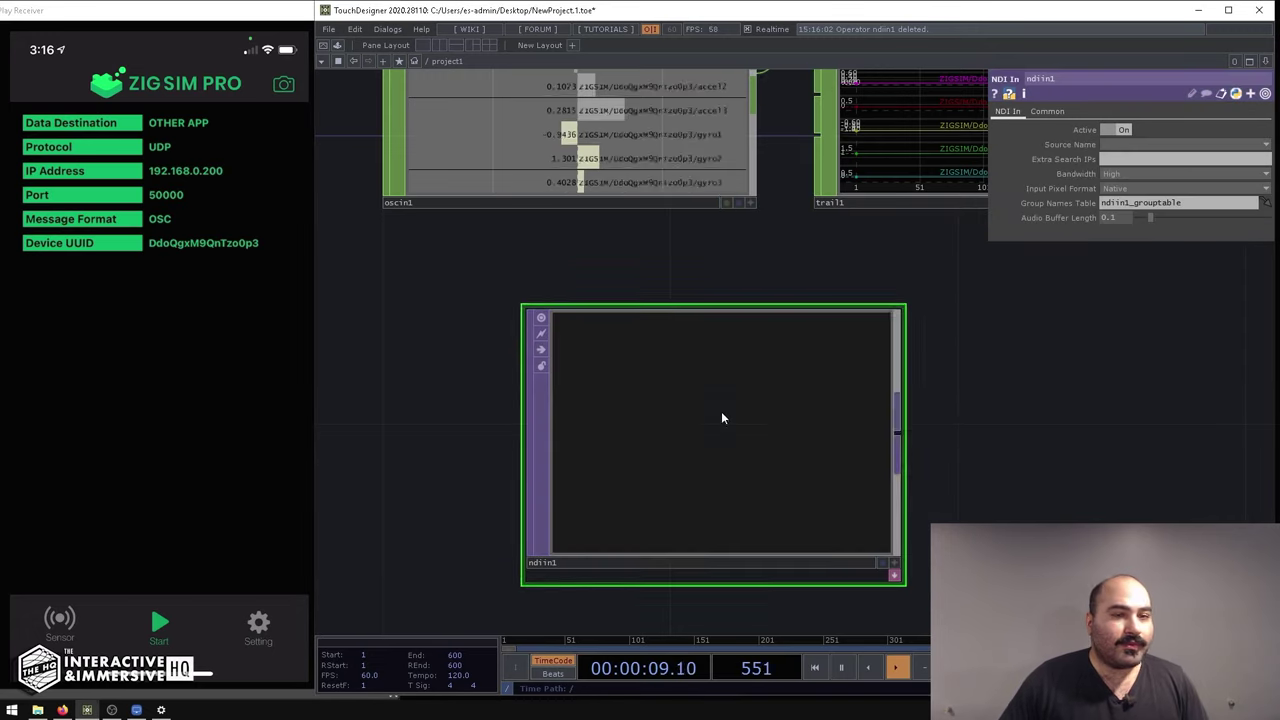
pyautogui.click(1127, 145)
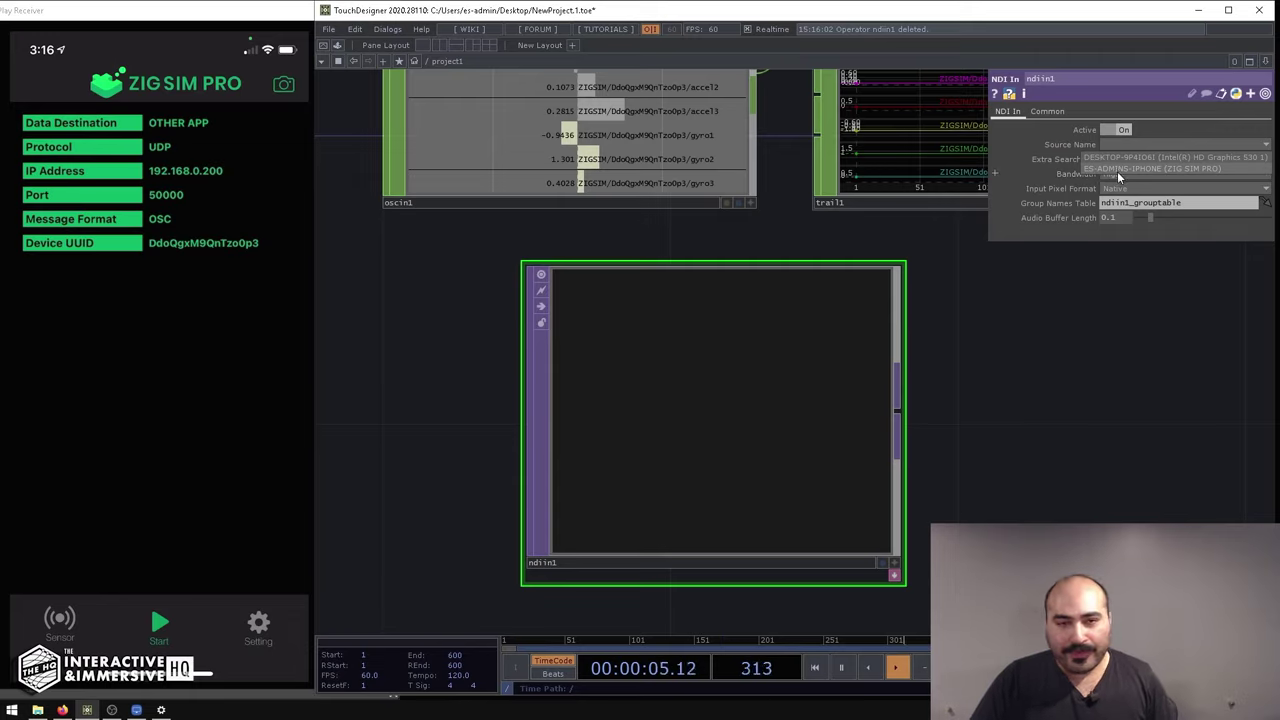
pyautogui.click(1186, 168)
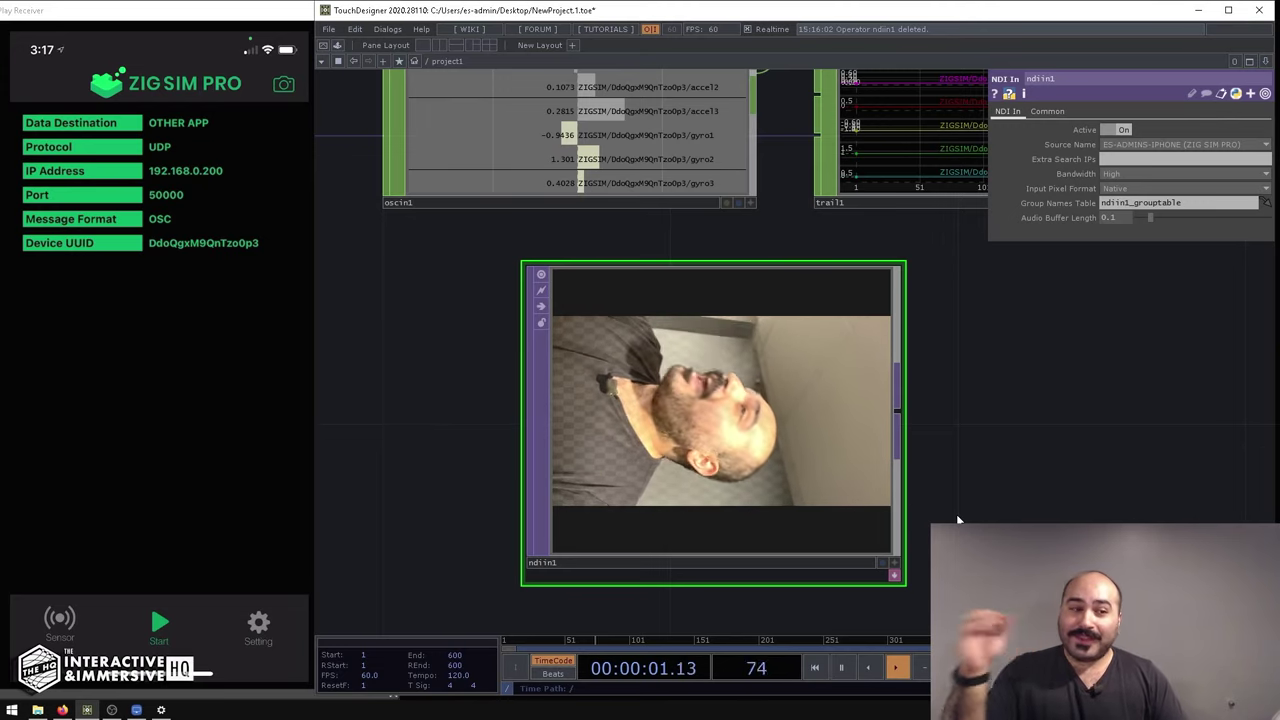
# Step: Show only the alpha (depth) channel in the ndiin1 viewer and bring up its display options
pyautogui.click(894, 575)
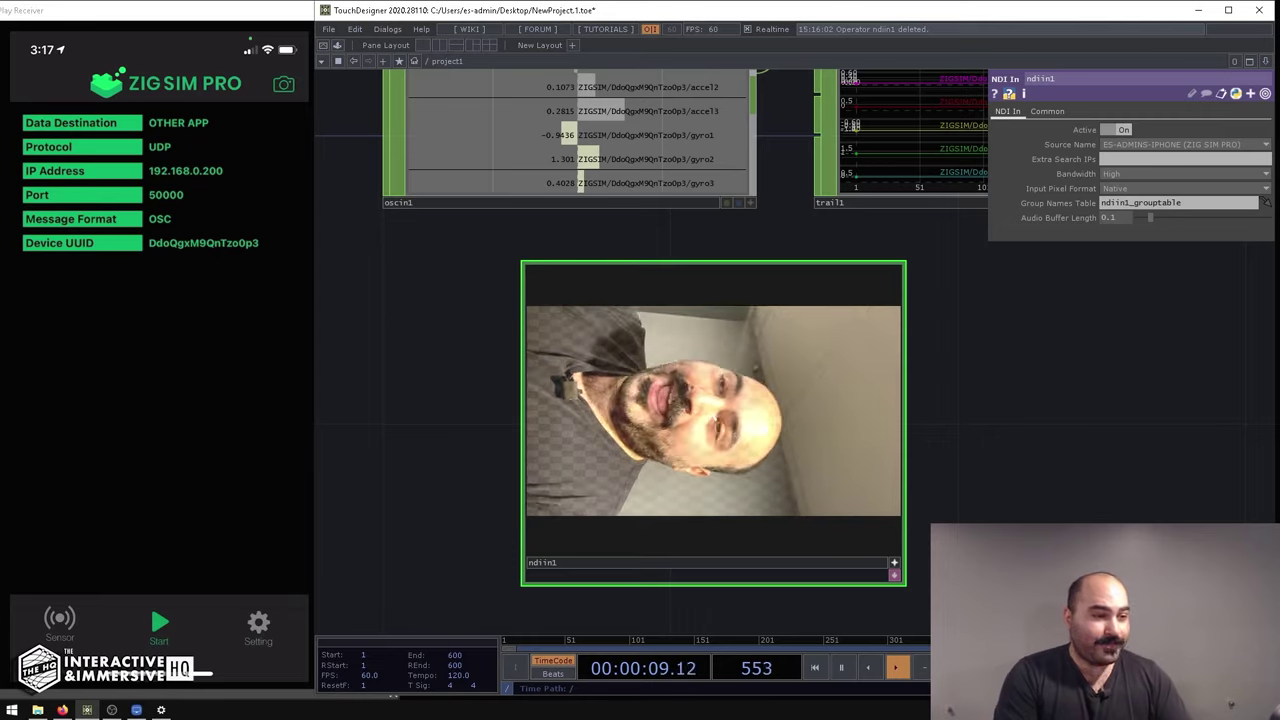
pyautogui.press('a')
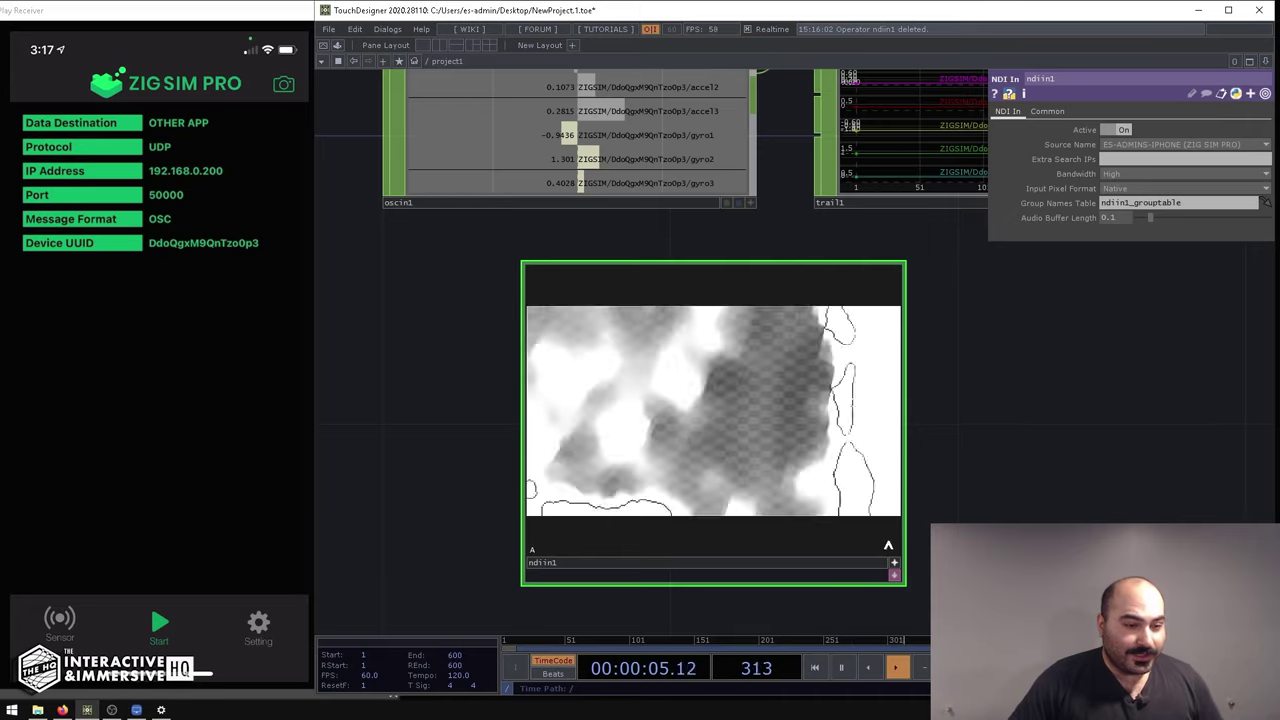
pyautogui.rightClick(765, 437)
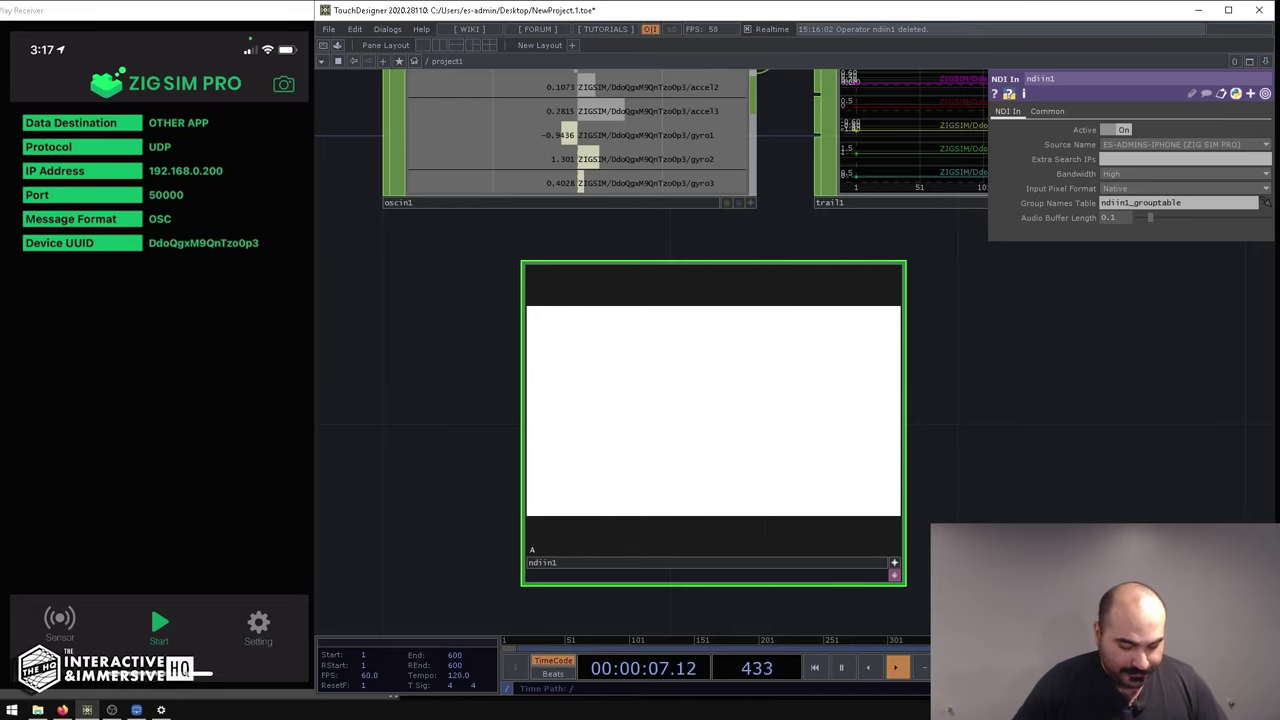